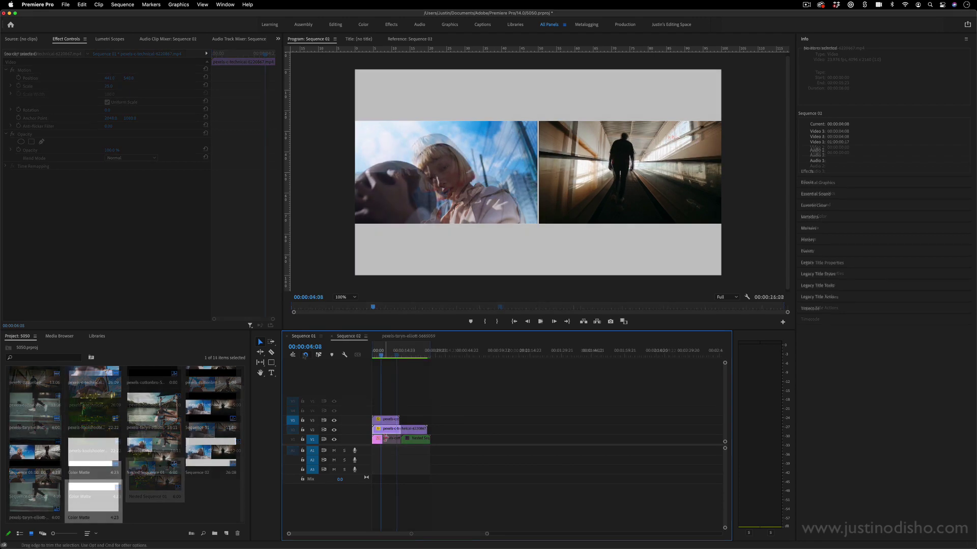
- Stop the grid preview and create Sequence 02 with the DSLR 1080p24 preset
drag(441, 439, 427, 439)
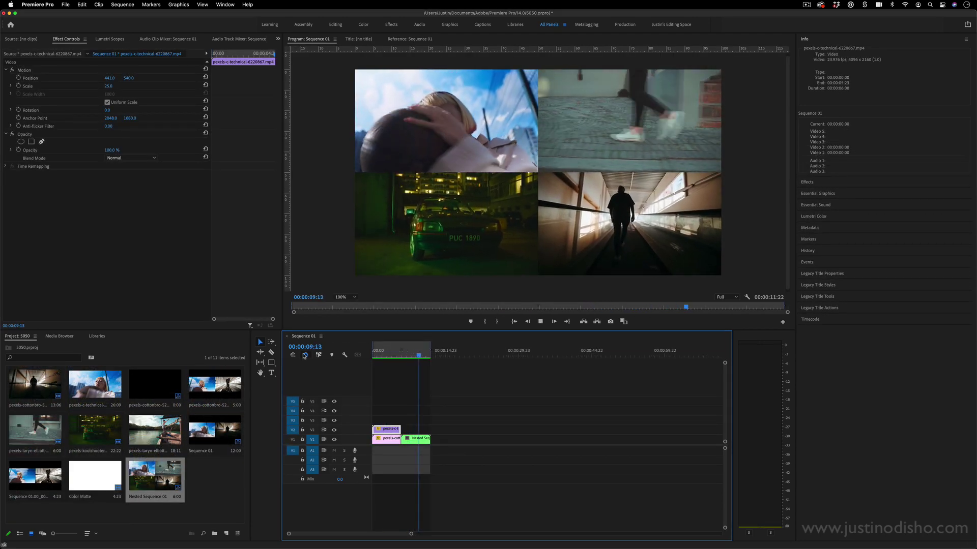
key(space)
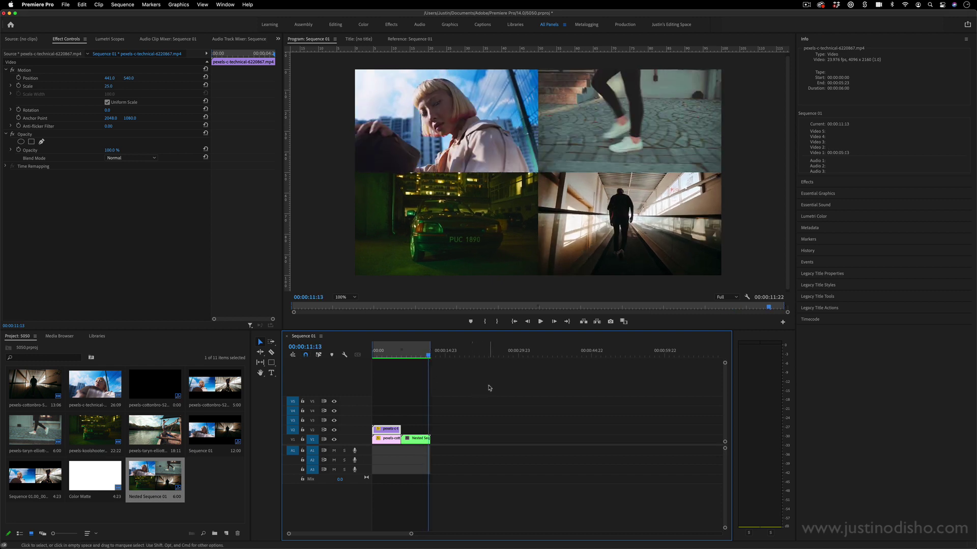
click(65, 5)
mouse_move(73, 16)
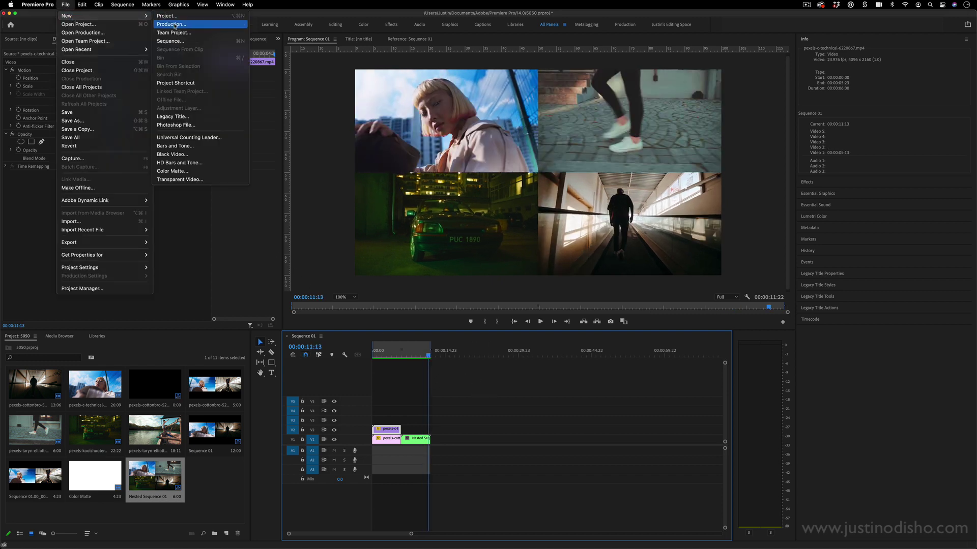
click(170, 41)
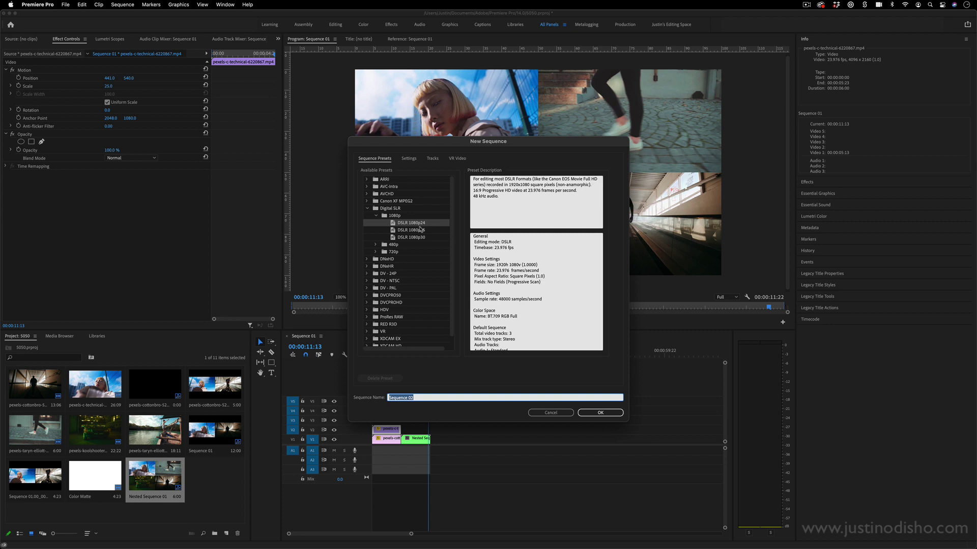
click(420, 226)
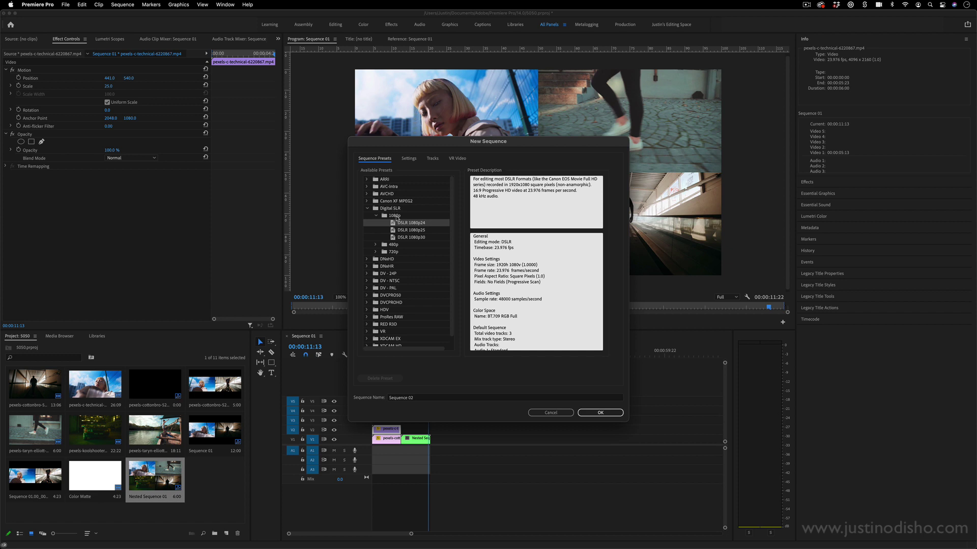
click(601, 413)
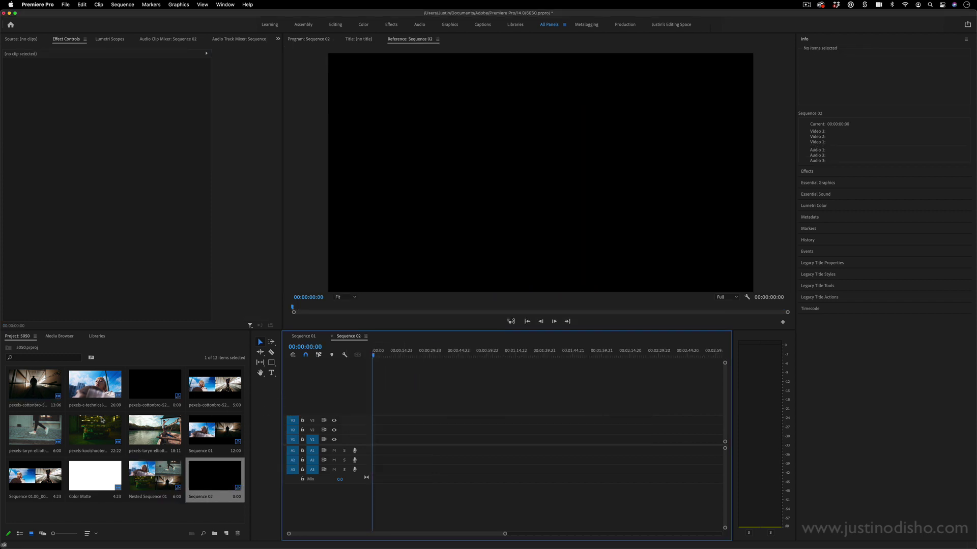
- Create a new sequence from the pexels-taryn-elliott-5665059 clip
click(46, 426)
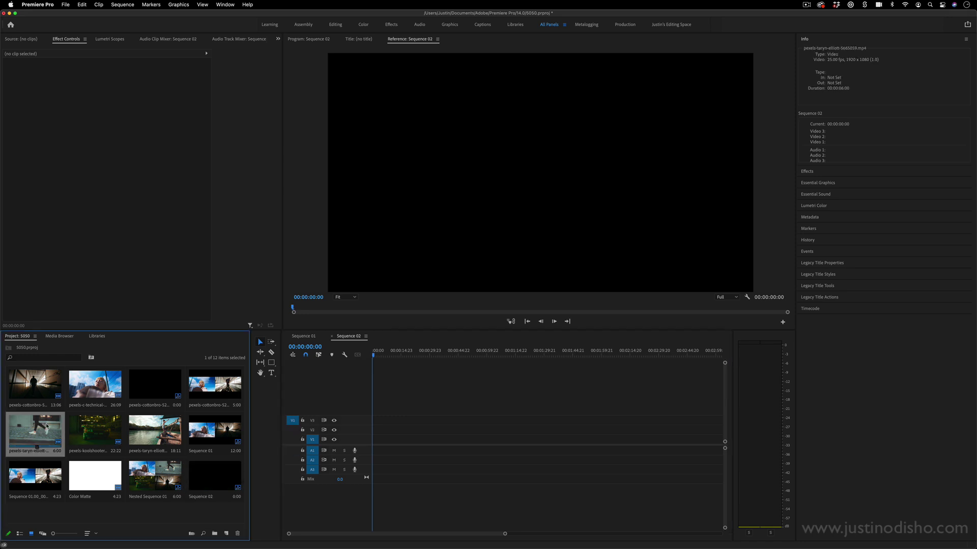
right_click(46, 426)
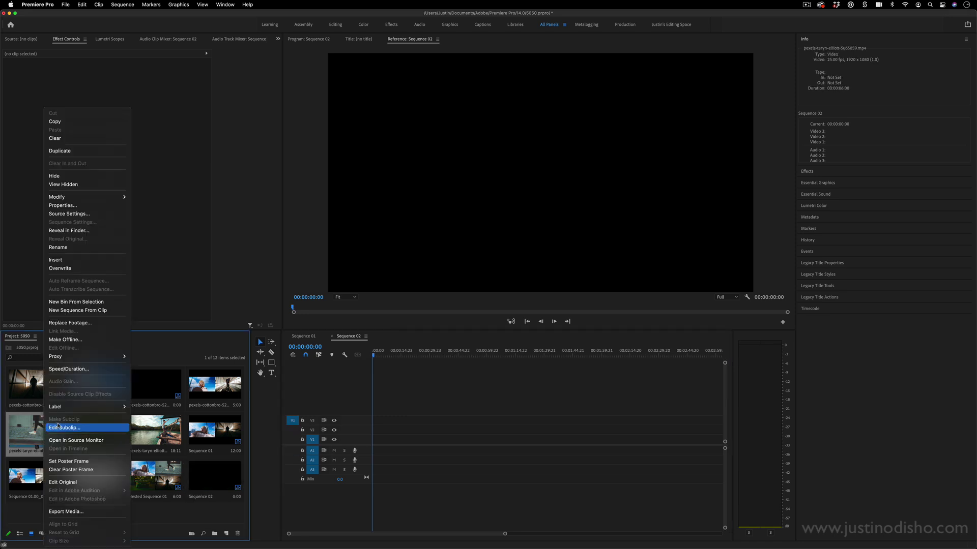
click(102, 311)
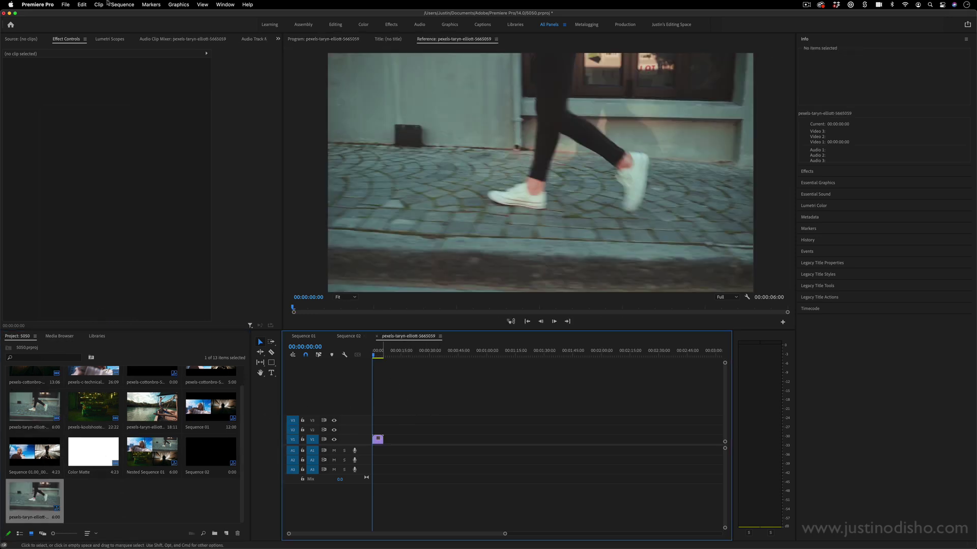
- Check the new sequence's frame size in Sequence Settings and close without changes
click(122, 4)
click(134, 15)
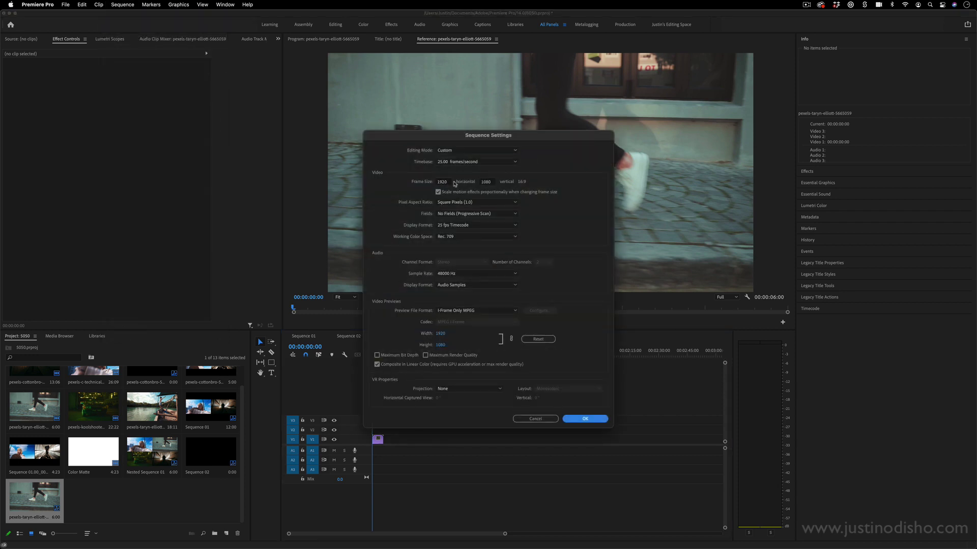
click(539, 419)
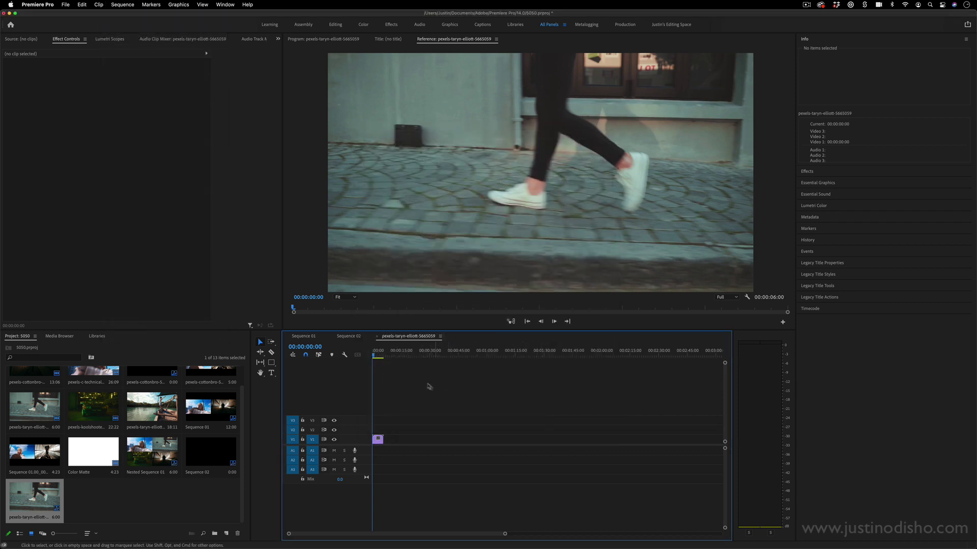
- Place the pexels-cottonbro-5244396 clip at the start of V1 in Sequence 02, keeping existing sequence settings
click(349, 337)
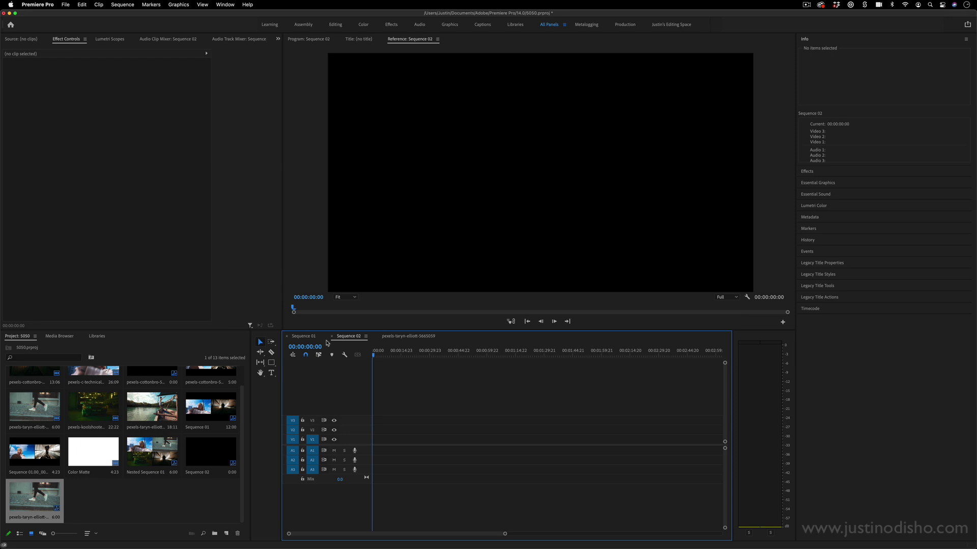
scroll(51, 388, up, 2)
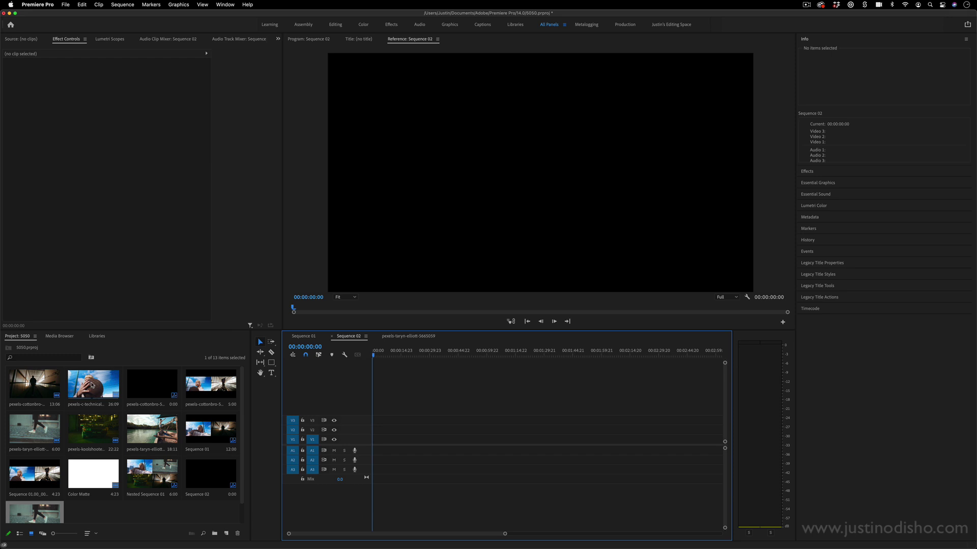
drag(41, 388, 376, 441)
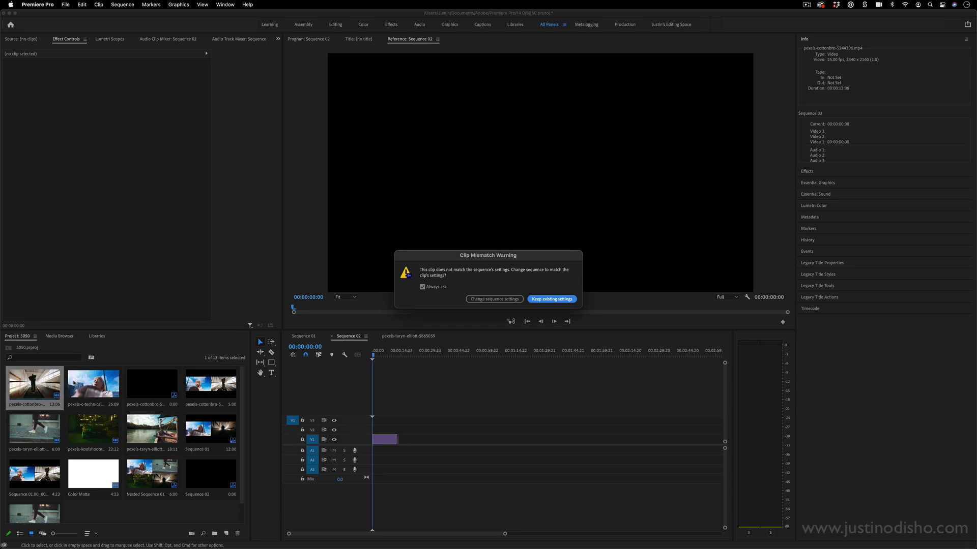
drag(487, 256, 475, 243)
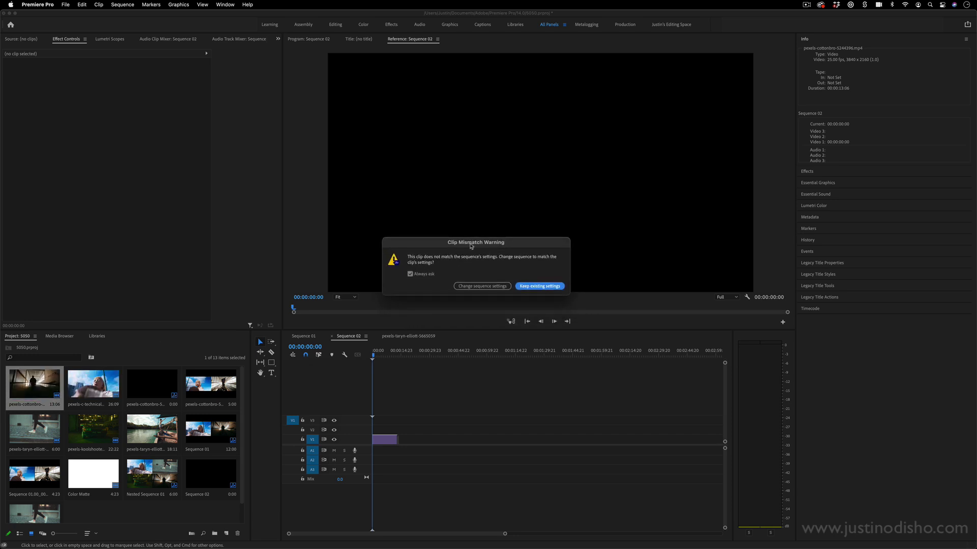
click(548, 287)
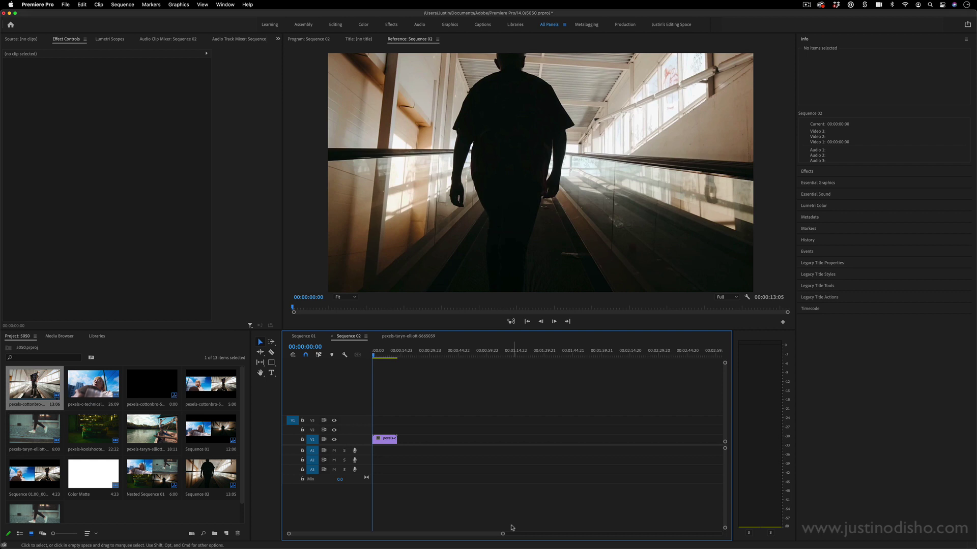
- Add pexels-c-technical-6220867 to V1 and move the corridor clip up to V2 at the start
drag(503, 534, 498, 535)
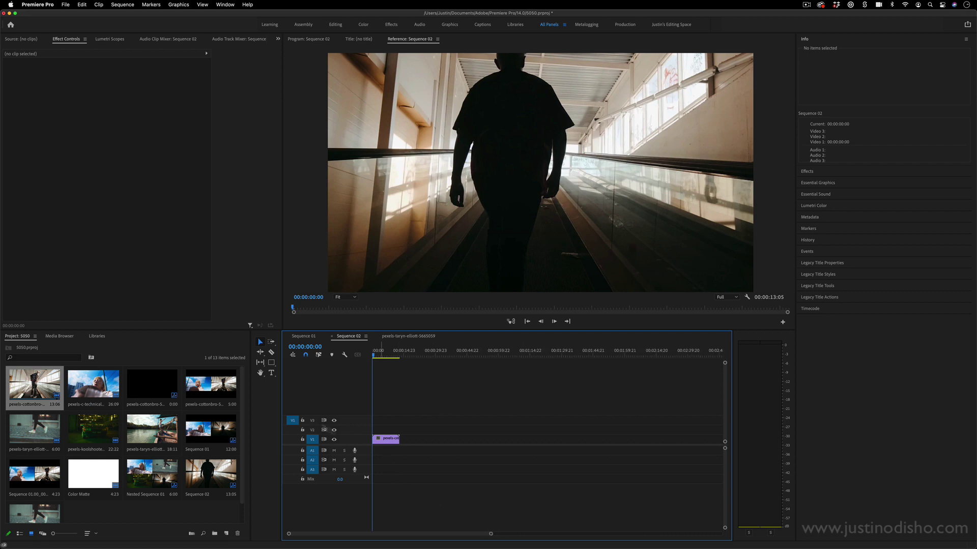
click(97, 384)
drag(335, 386, 401, 438)
click(381, 351)
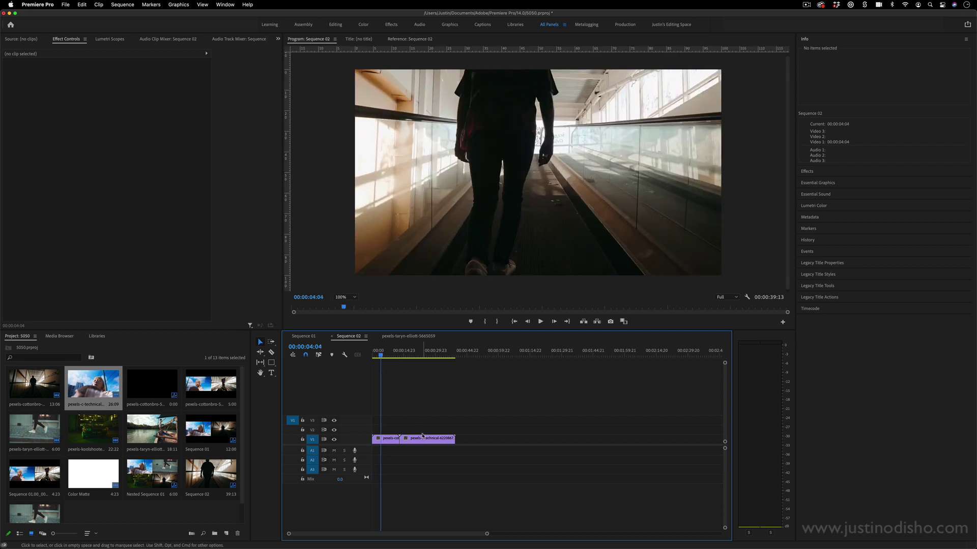
mouse_move(387, 438)
mouse_down()
mouse_move(388, 430)
mouse_move(420, 441)
mouse_move(402, 443)
mouse_up()
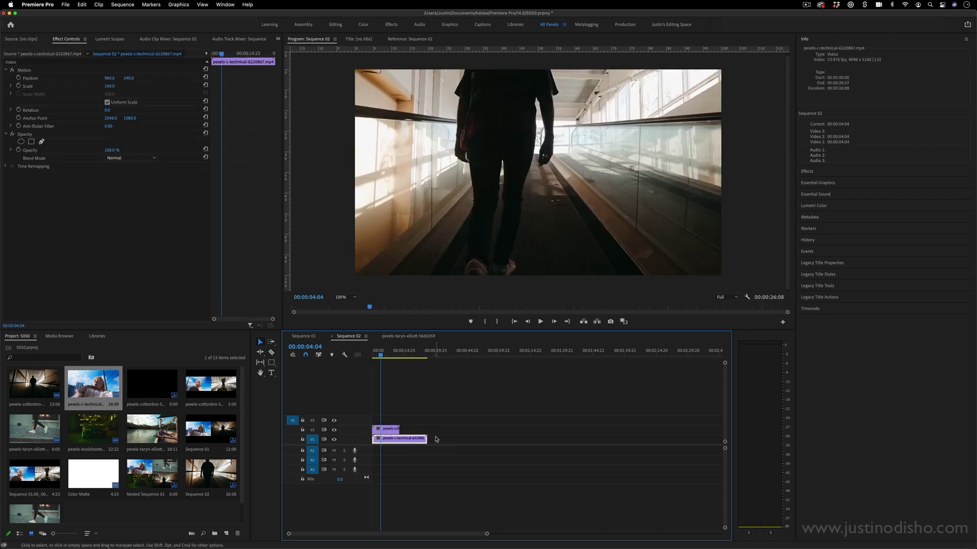
- Scale the corridor clip on V2 to 50%, then down to 25%
click(390, 432)
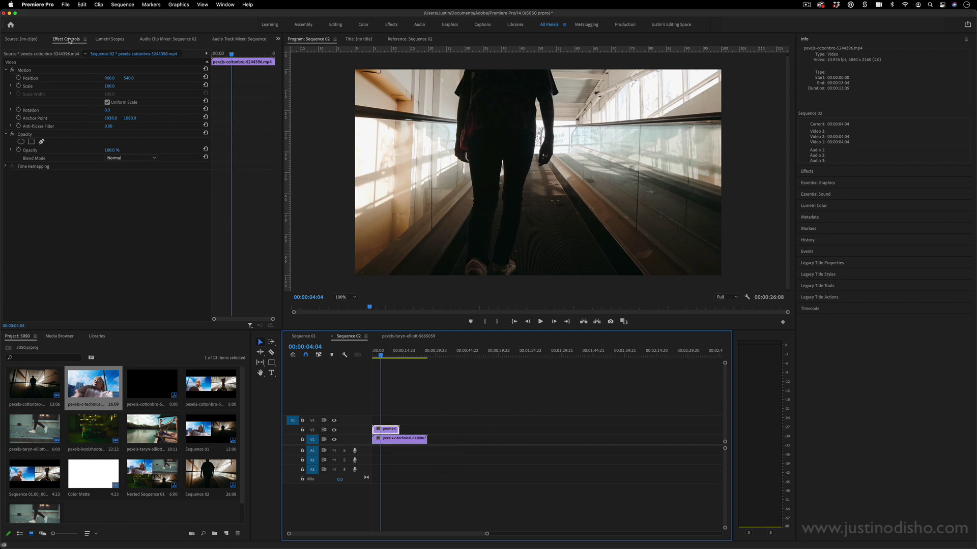
click(113, 85)
text(50)
key(Return)
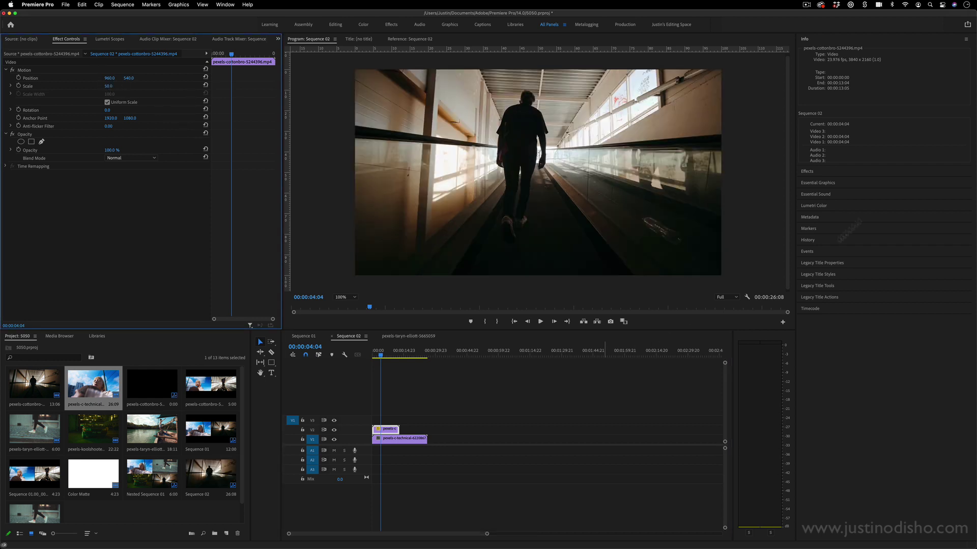
click(853, 64)
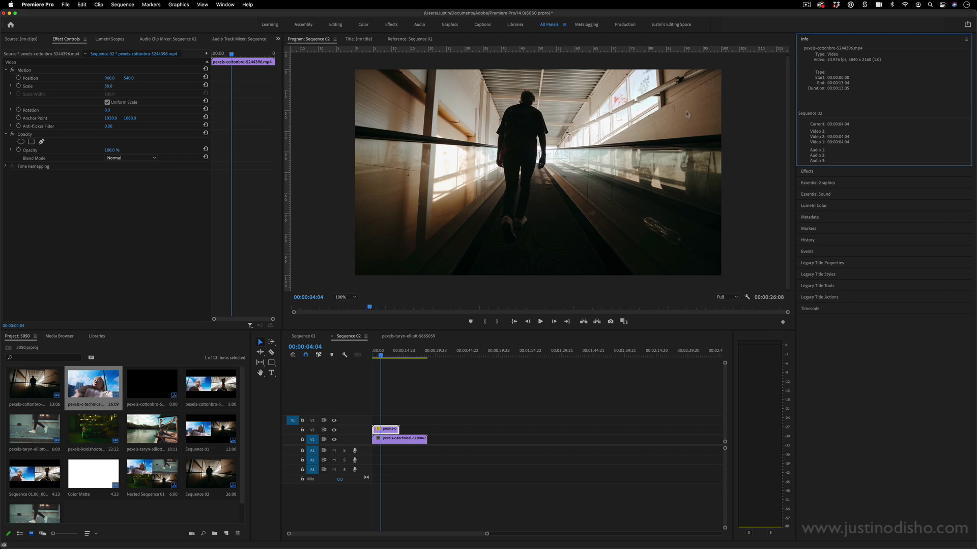
click(110, 86)
text(2)
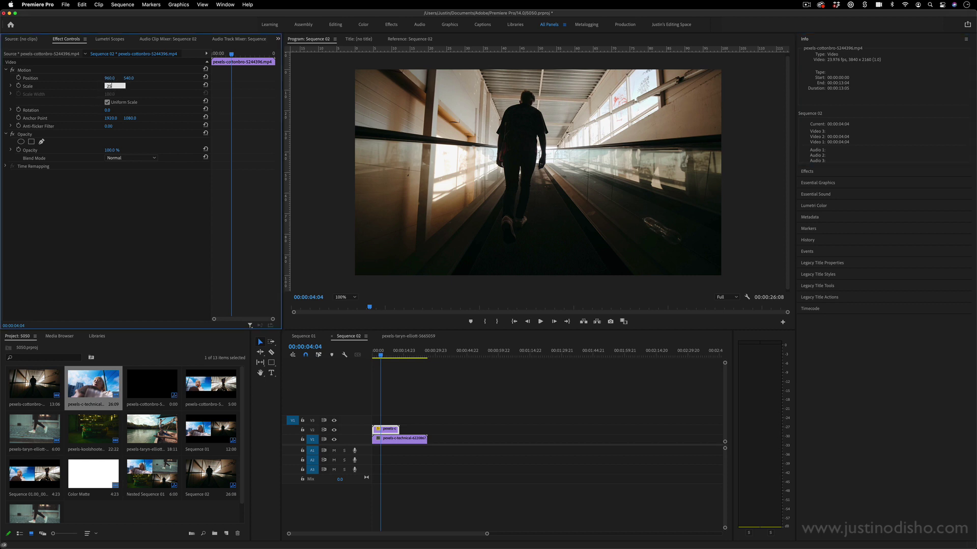
text(5)
key(Return)
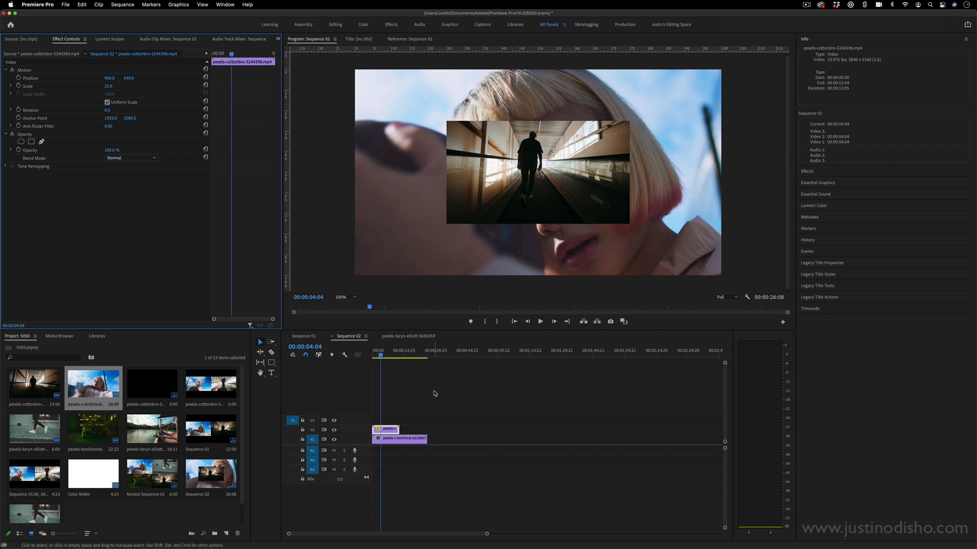
- Stack the taryn-elliott clip on V3 at 00:00:04:04, scale it to 50, then delete it
click(34, 435)
drag(36, 444, 379, 420)
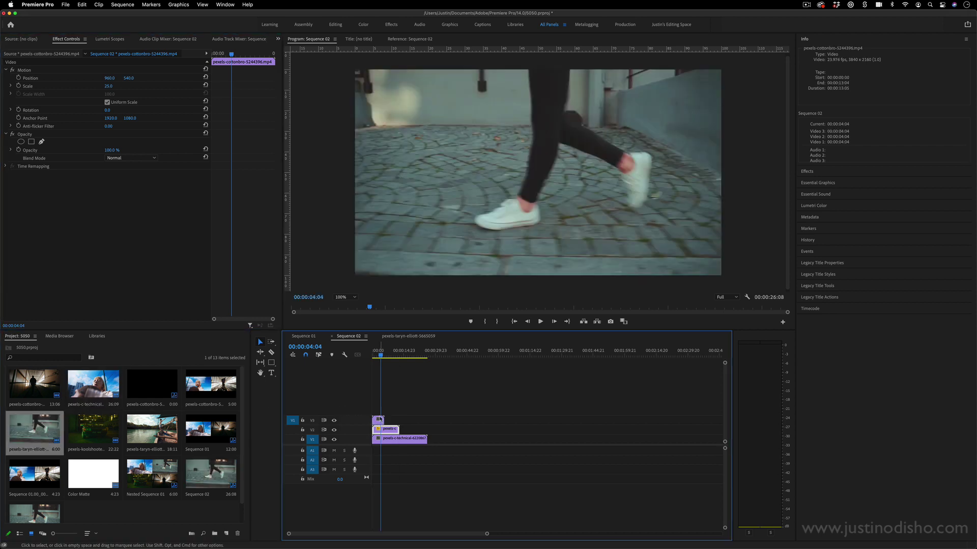
click(113, 86)
text(50)
key(Return)
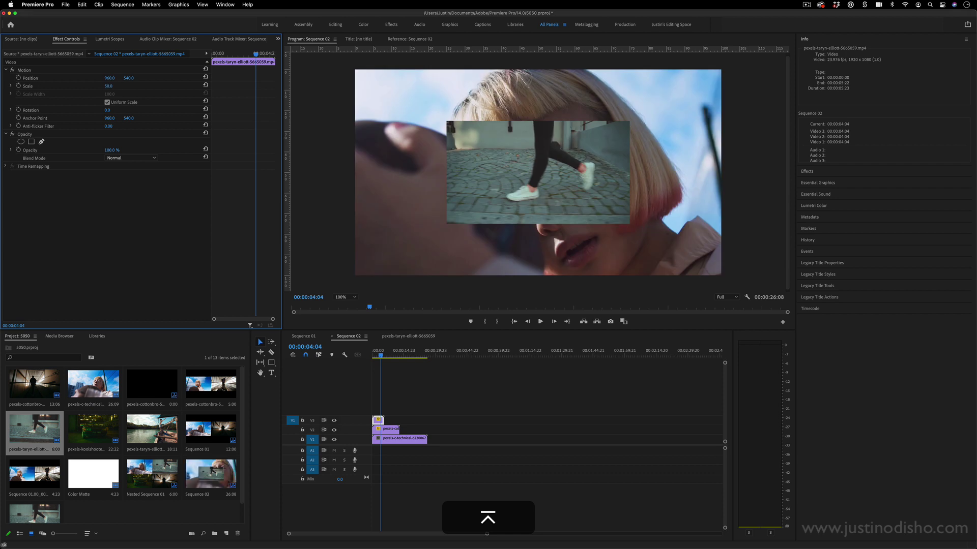
click(375, 419)
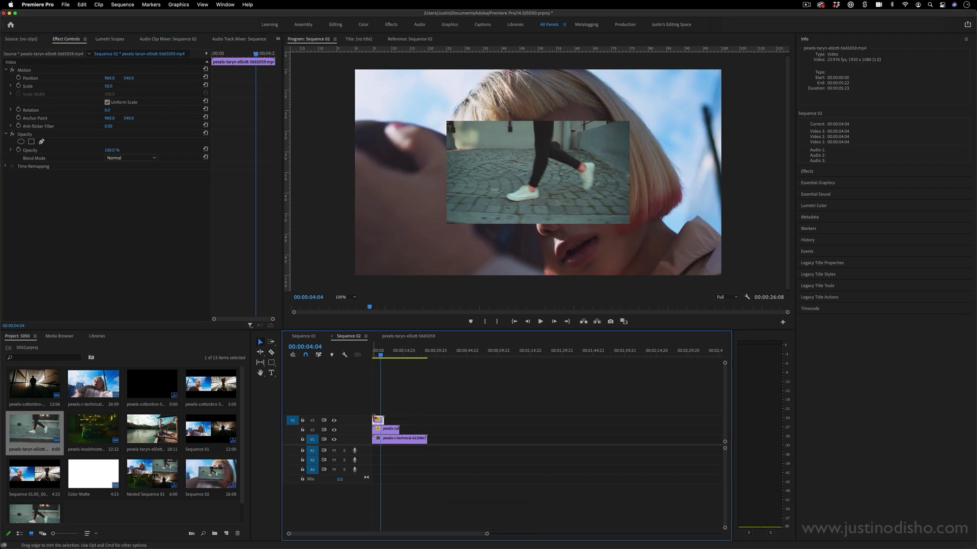
key(BackSpace)
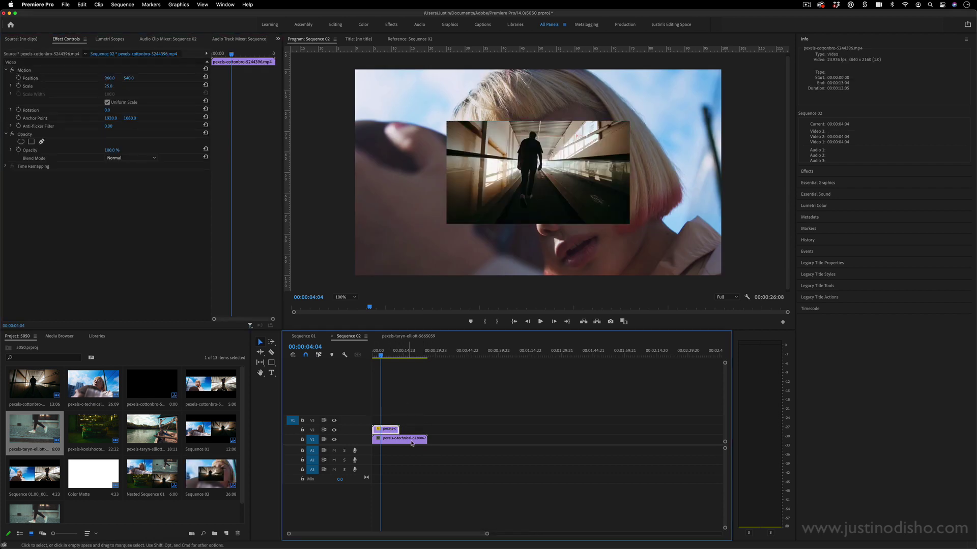
- Scale the pexels-c-technical clip on V1 to 25%, briefly hiding V2 to check it
click(412, 443)
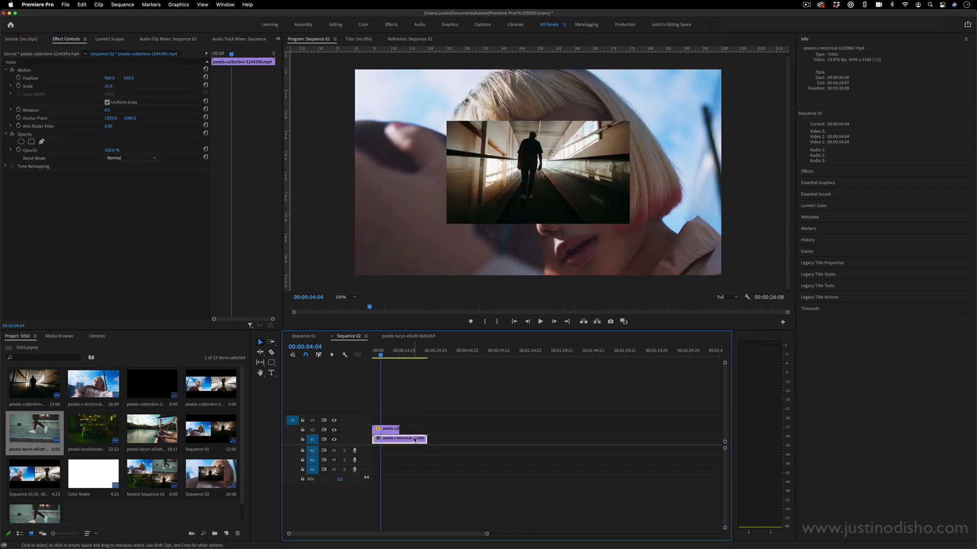
click(109, 86)
text(25)
key(Return)
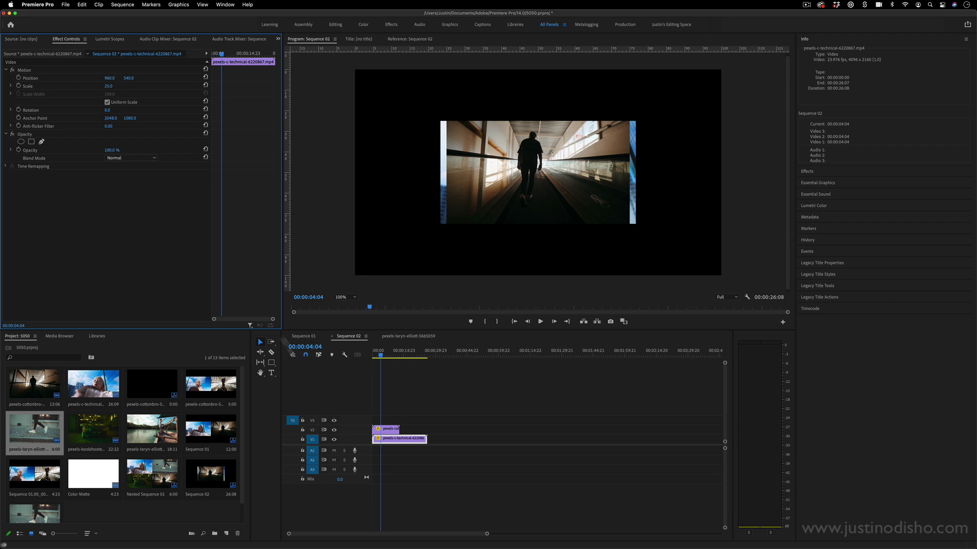
click(335, 430)
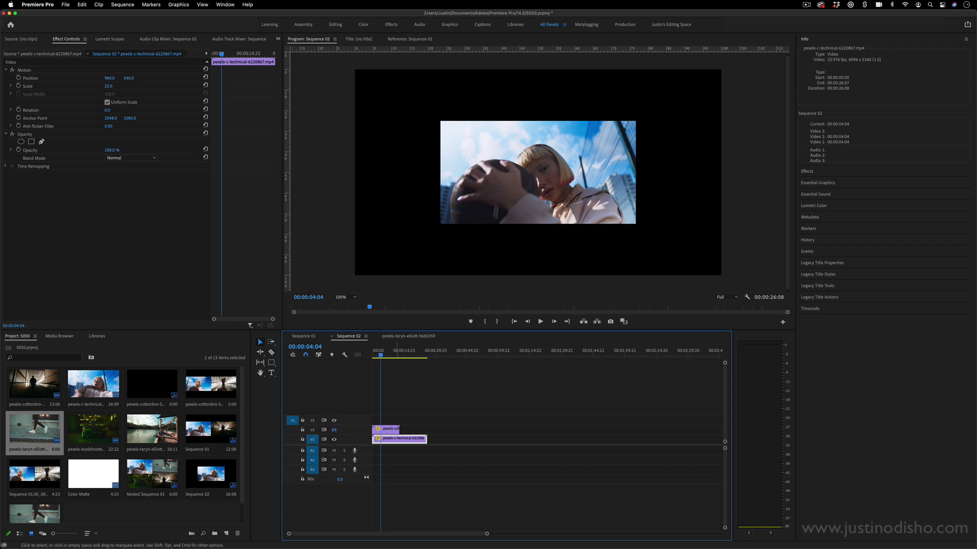
click(334, 430)
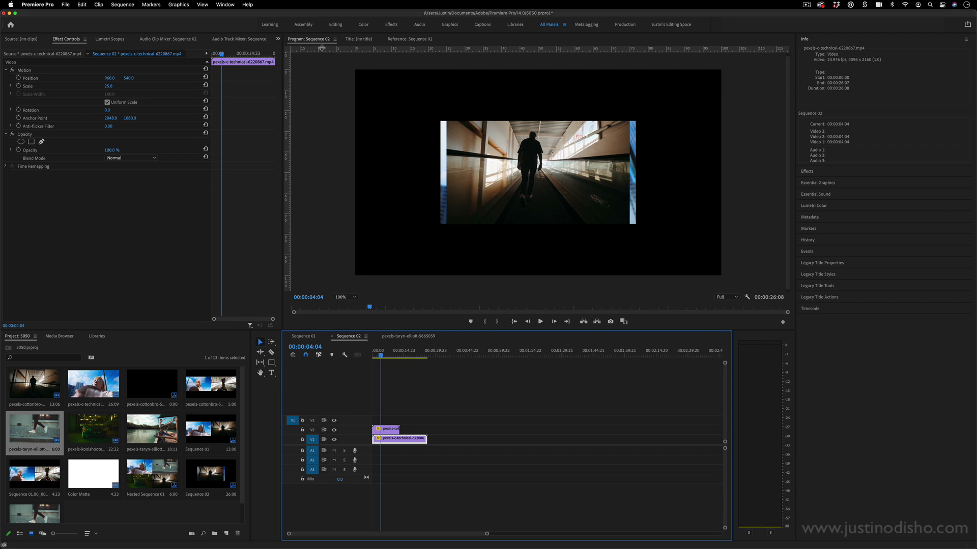
- Turn on Show Guides in the Program monitor settings
click(747, 298)
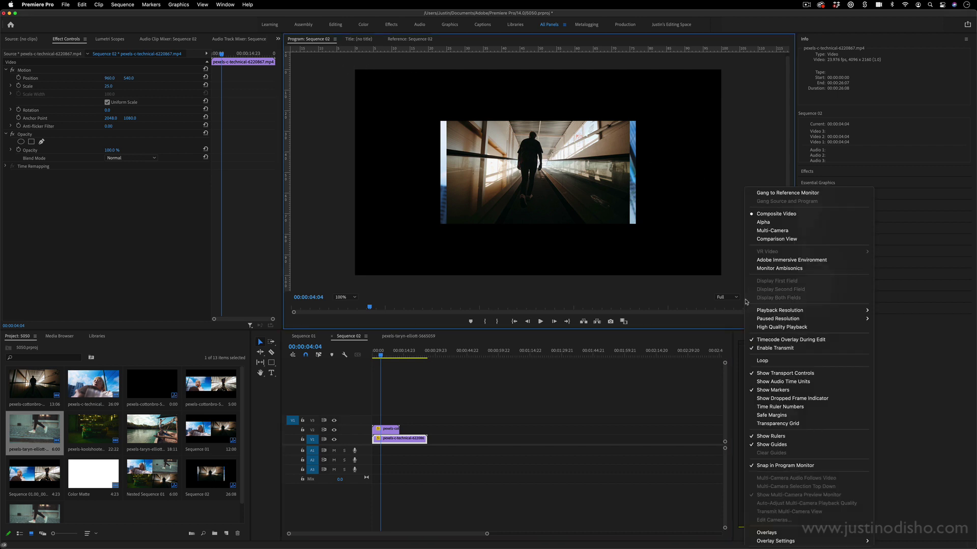
click(773, 445)
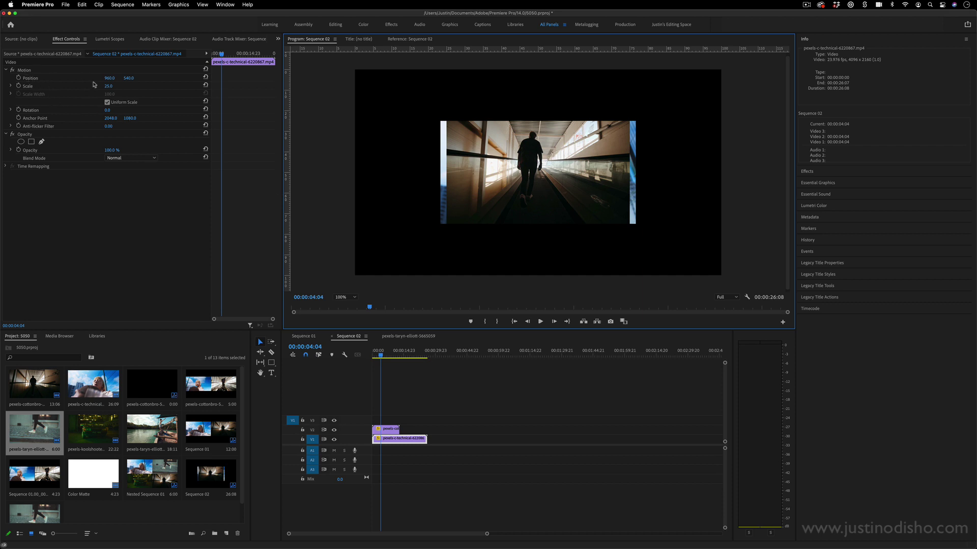
- Set the woman clip's Position X to 512 on the left
drag(110, 77, 68, 78)
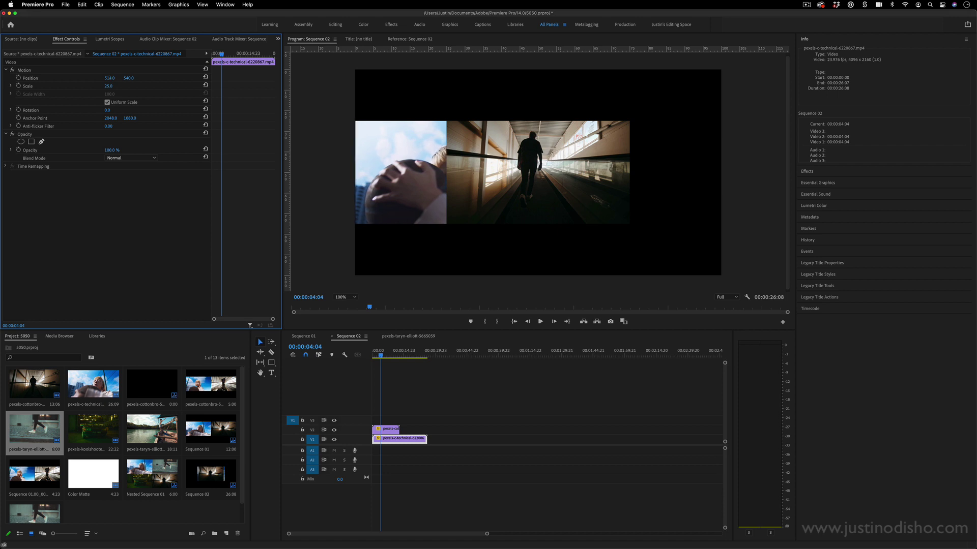
click(113, 78)
key(Down)
key(Down)
key(Up)
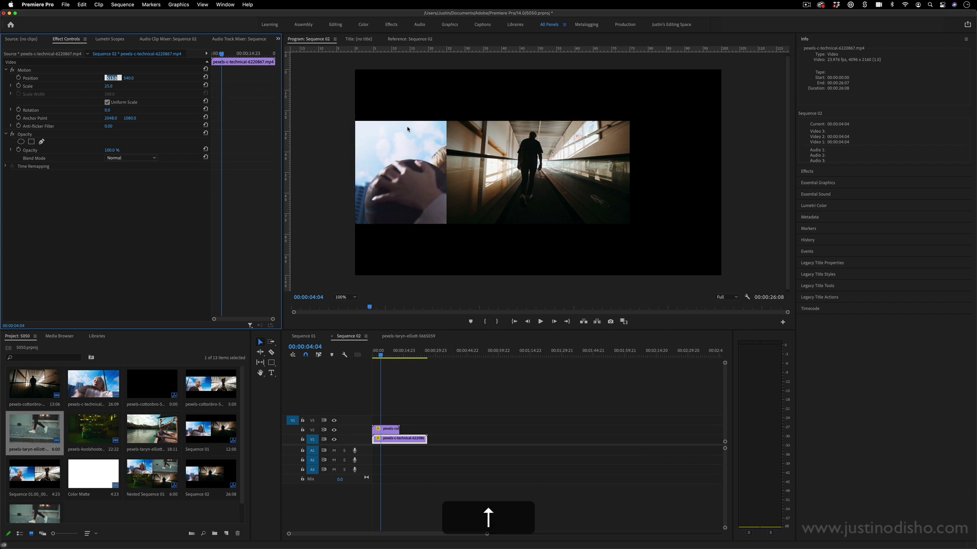
key(Down)
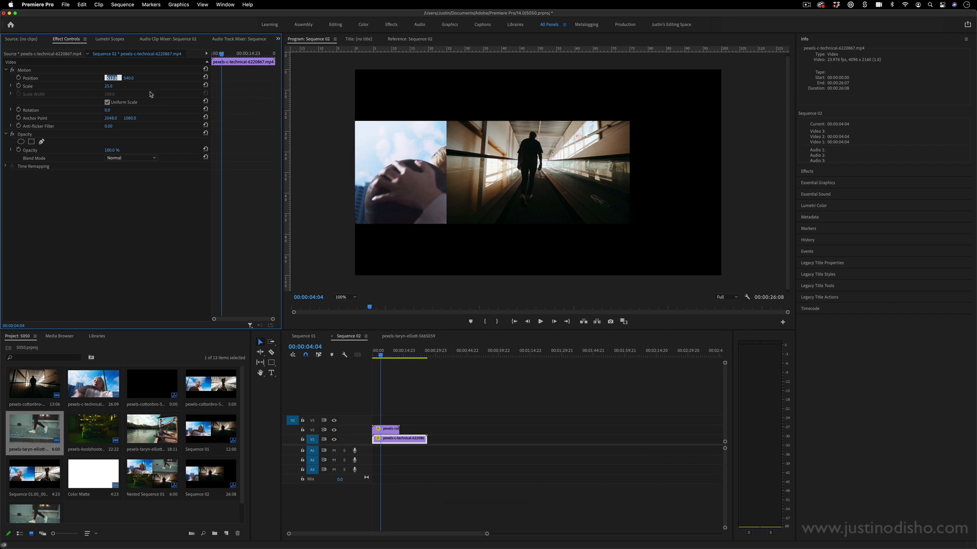
click(149, 93)
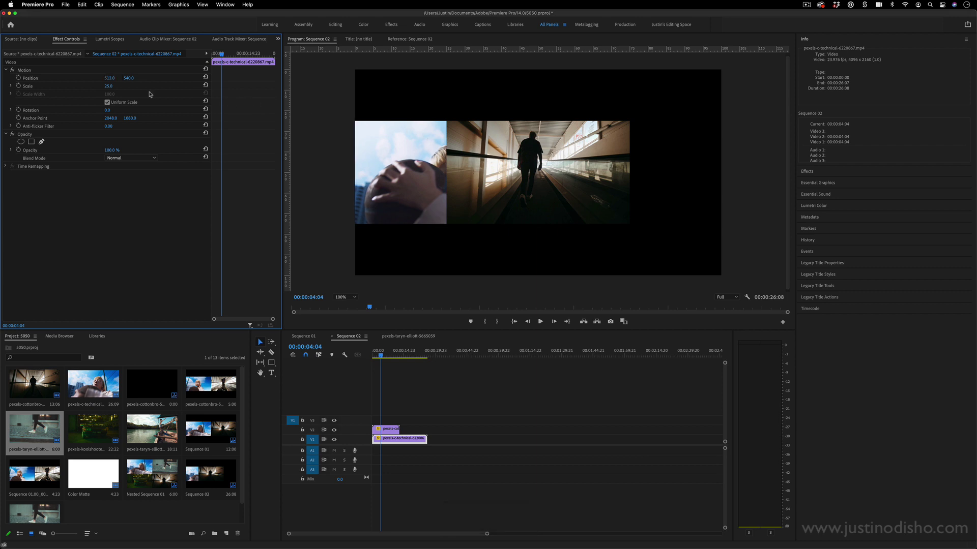
- Set the hallway clip's Position X to 1440 and preview the split at 00:00:06:04
click(393, 432)
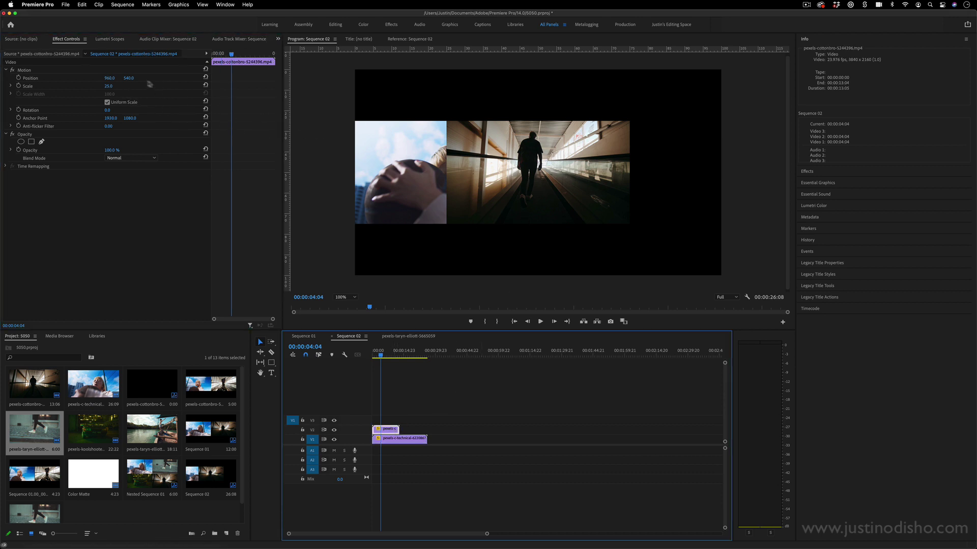
drag(109, 78, 227, 79)
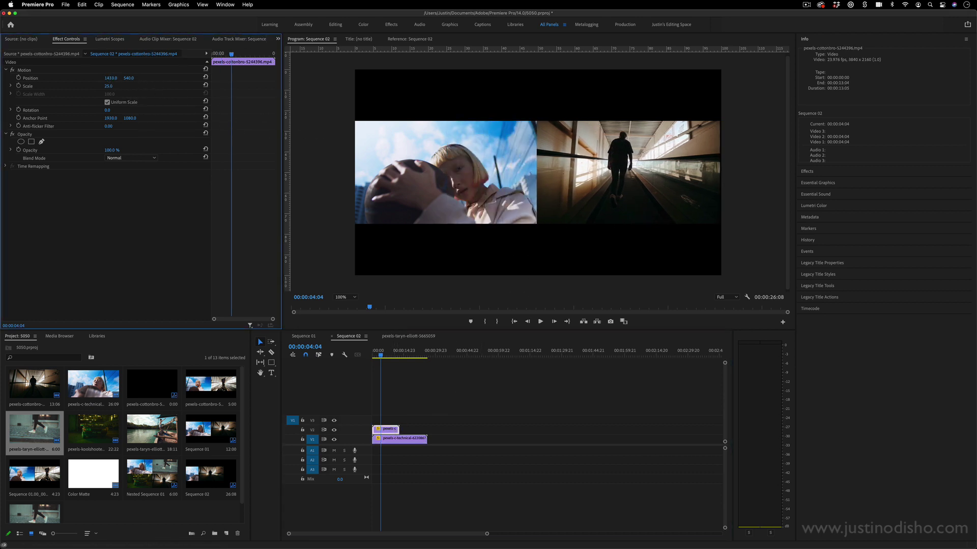
click(113, 77)
key(Up)
key(Up)
key(Up)
key(Up)
key(Up)
key(Up)
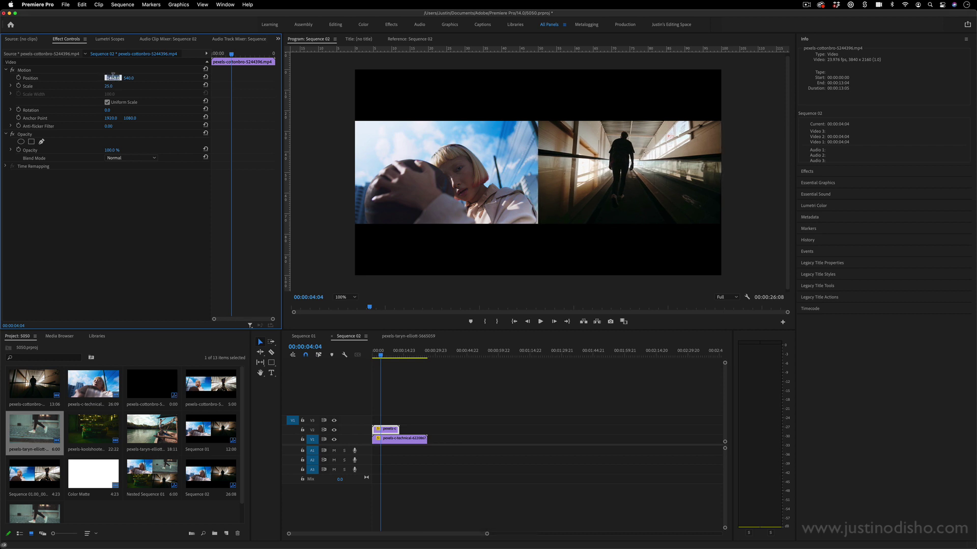
click(383, 356)
drag(386, 358, 388, 358)
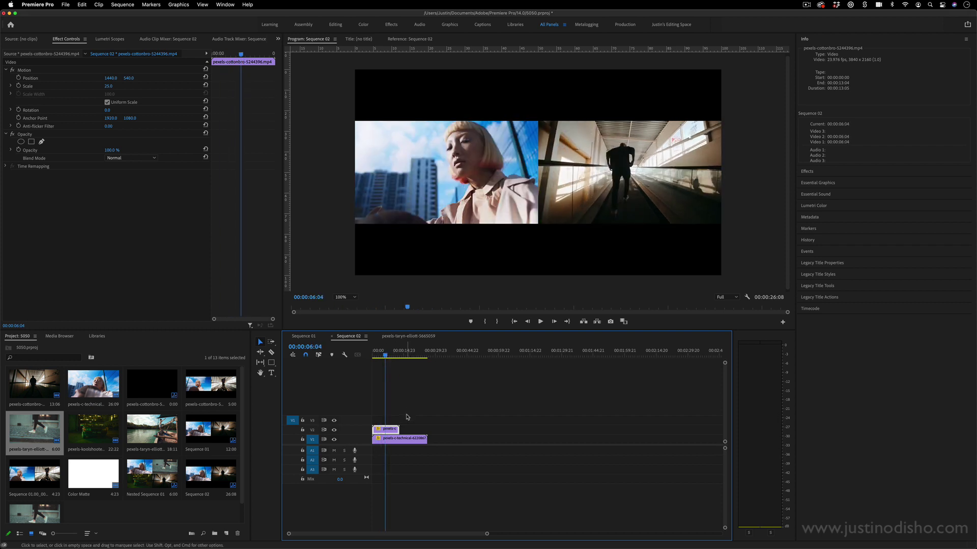
- Drag the hallway clip in the Program monitor until its edge snaps to the frame centre
click(31, 70)
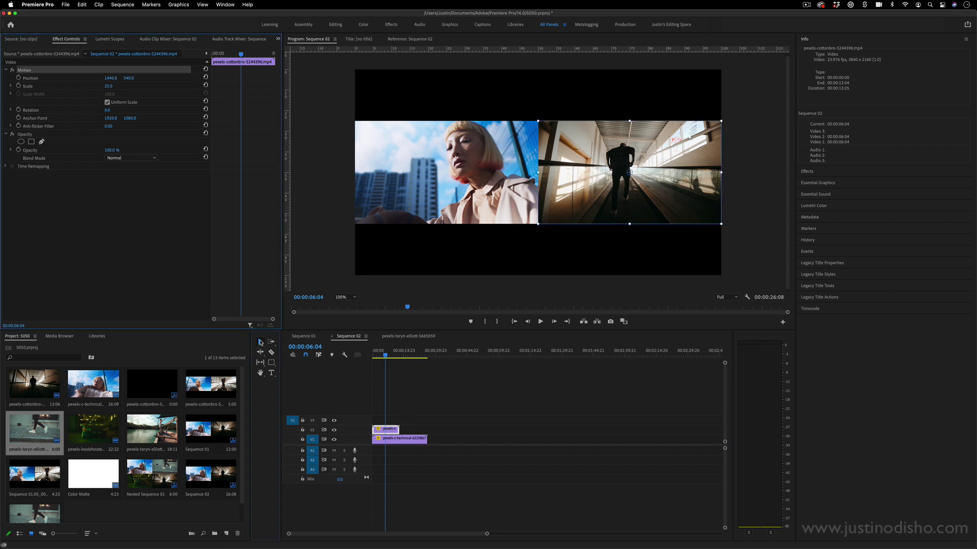
click(258, 349)
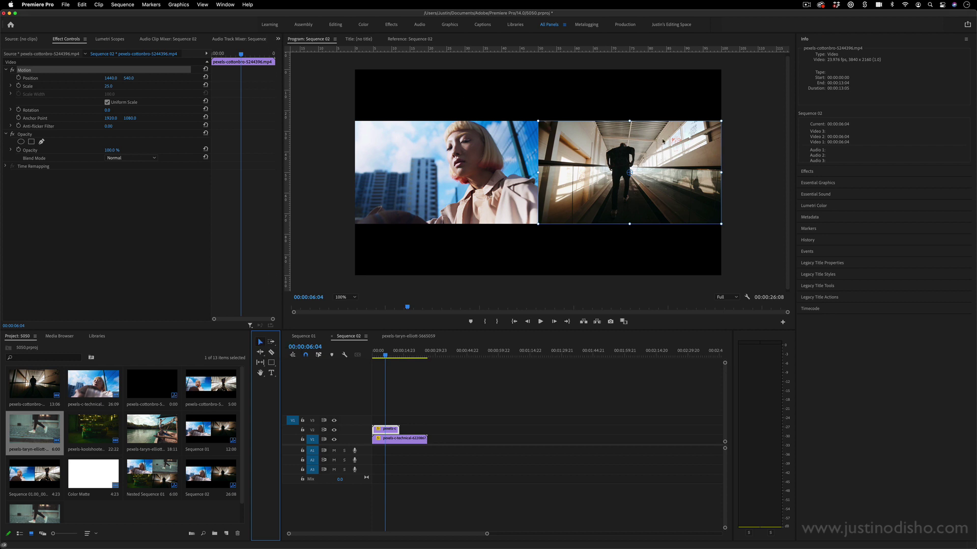
mouse_move(666, 142)
mouse_down()
mouse_move(608, 109)
mouse_move(644, 142)
mouse_move(663, 87)
mouse_move(662, 198)
mouse_move(557, 198)
mouse_move(576, 197)
mouse_move(574, 138)
mouse_move(577, 147)
mouse_move(672, 144)
mouse_move(671, 155)
mouse_move(671, 141)
mouse_up()
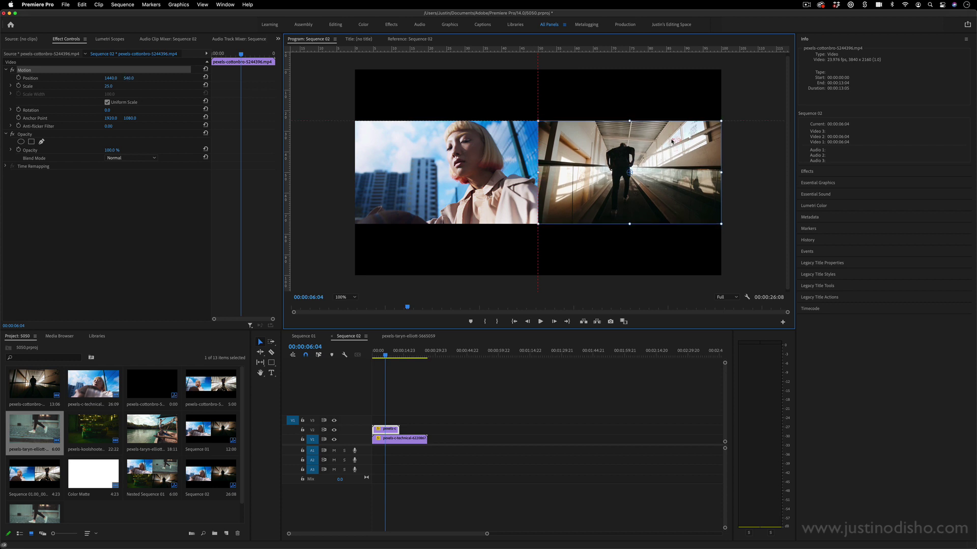
- Move the woman clip left to Position X 444
click(394, 439)
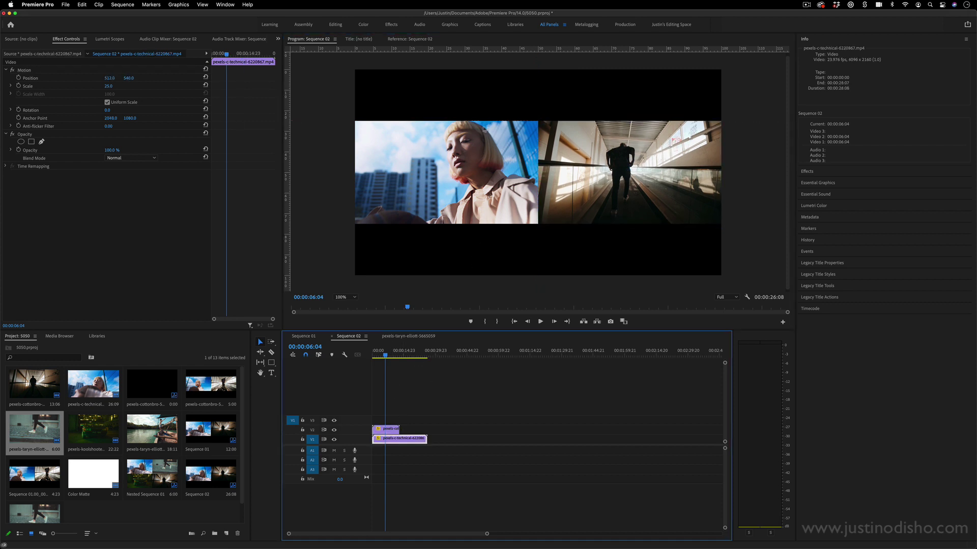
click(161, 69)
drag(479, 162, 467, 162)
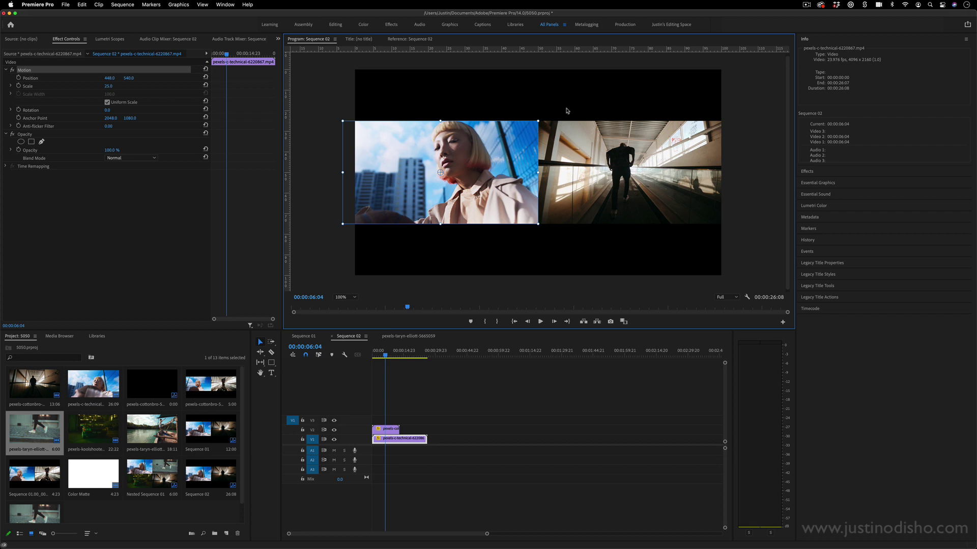
key(Left)
key(Left)
key(Left)
key(Left)
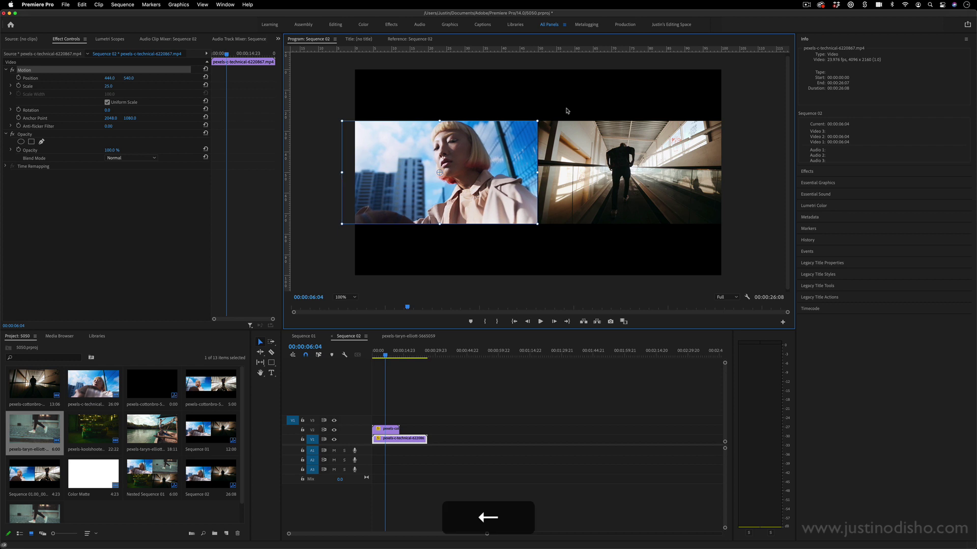
- Nudge the hallway clip right to X 1442 so the clips meet, then deselect
click(389, 430)
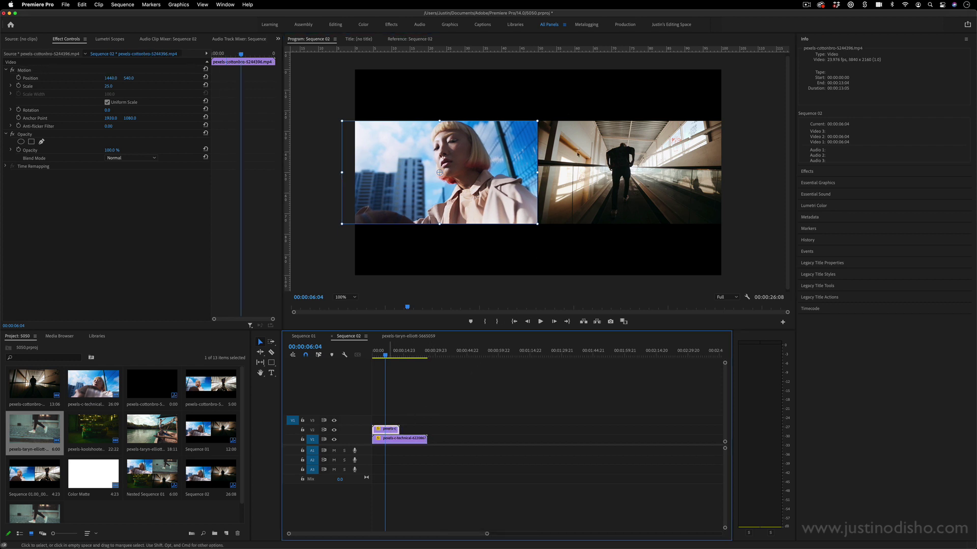
click(424, 441)
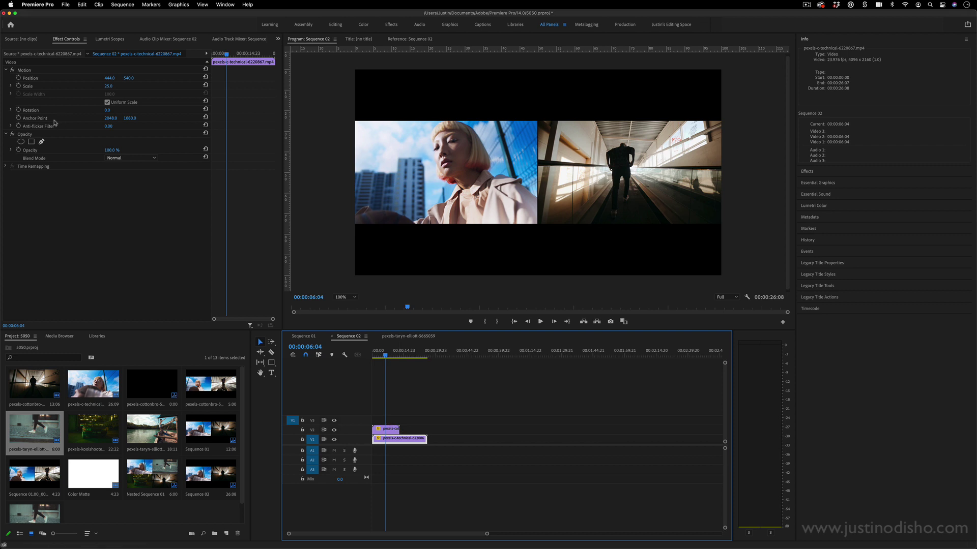
click(439, 173)
click(631, 175)
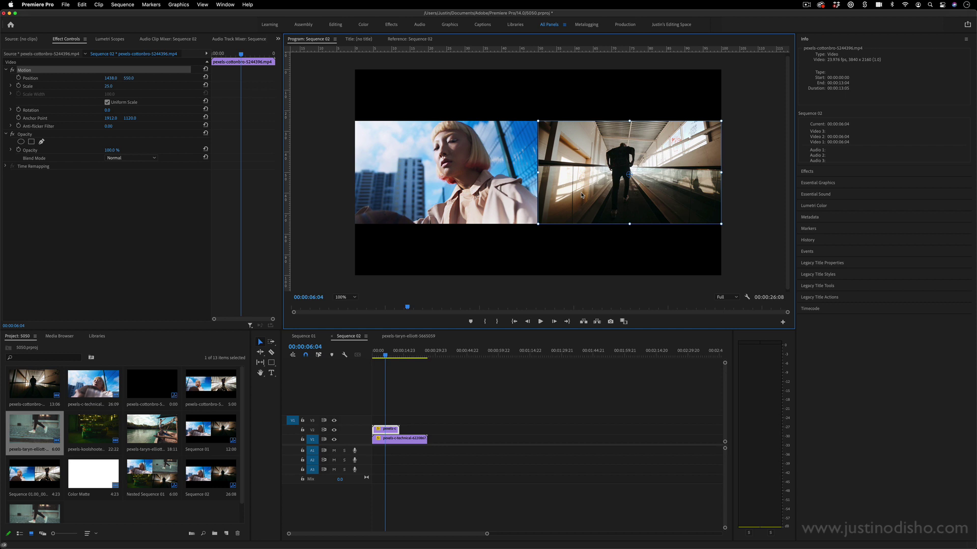
key(Right)
key(Right)
key(Right)
key(Right)
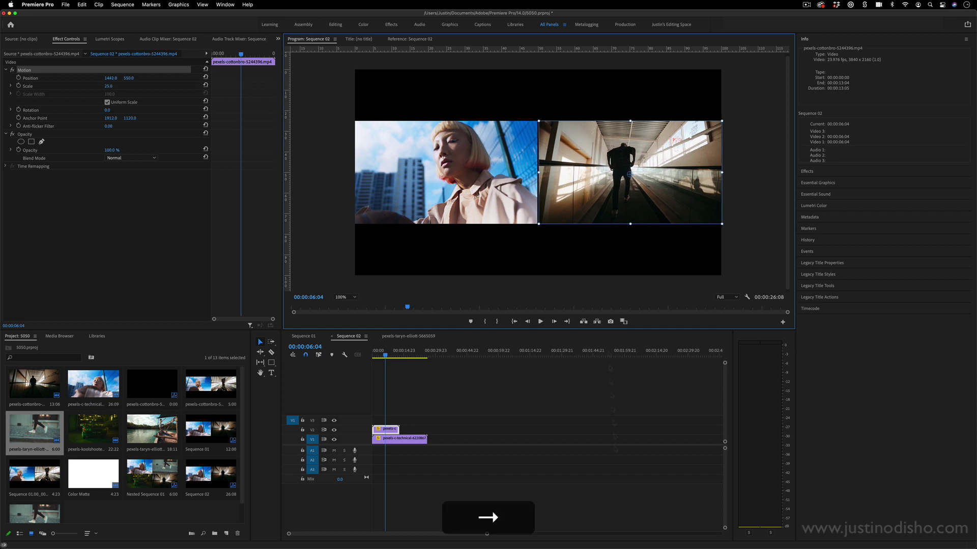
click(567, 461)
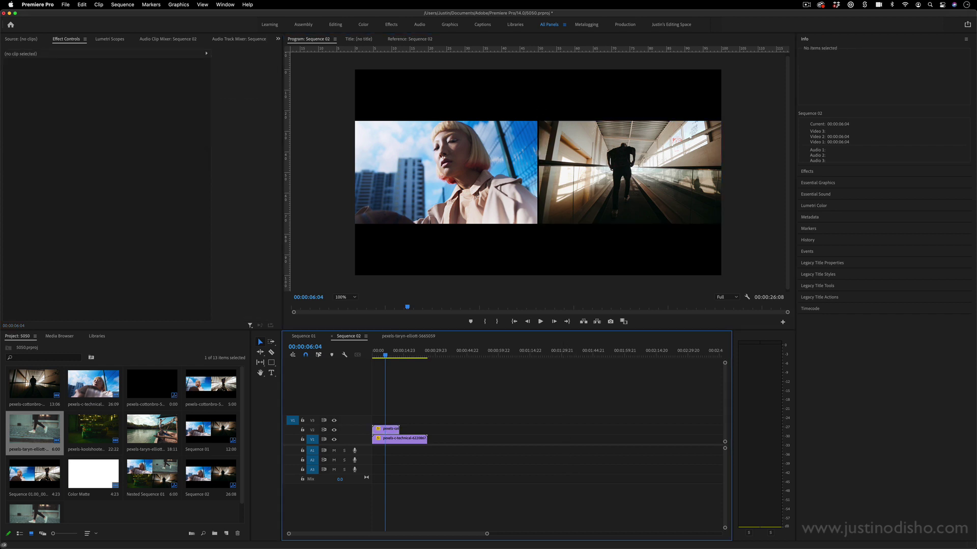
- After previewing, move both split-screen clips up one track onto V2 and V3, leaving V1 empty
drag(381, 355, 378, 356)
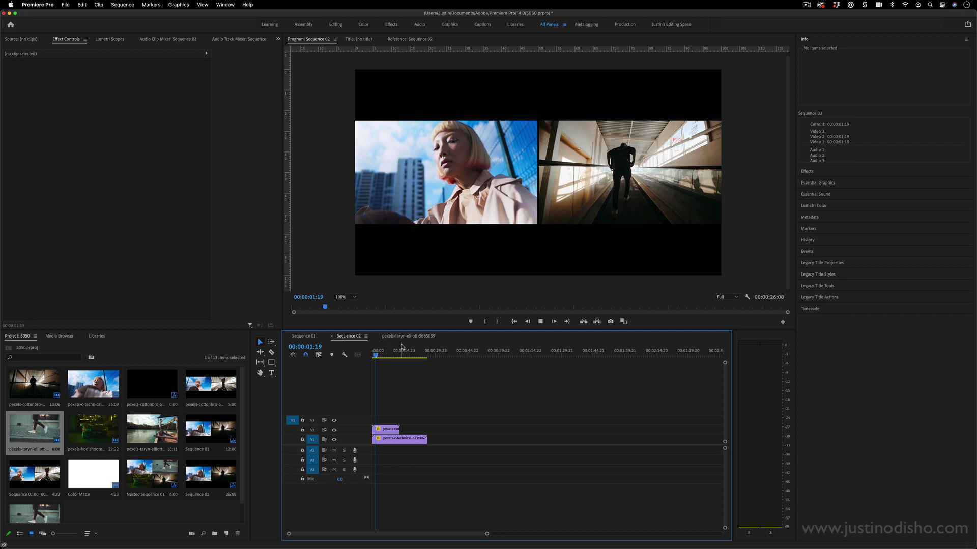
key(space)
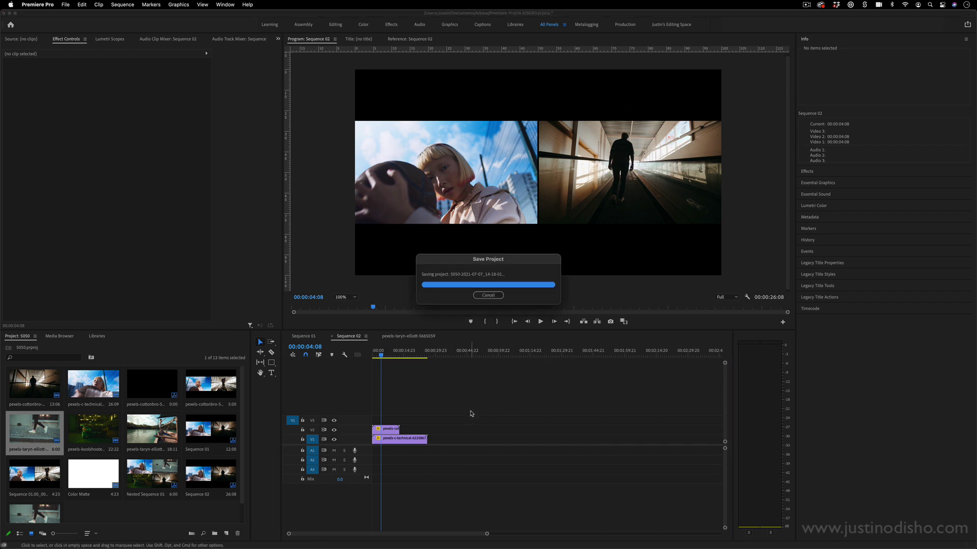
drag(472, 404, 376, 481)
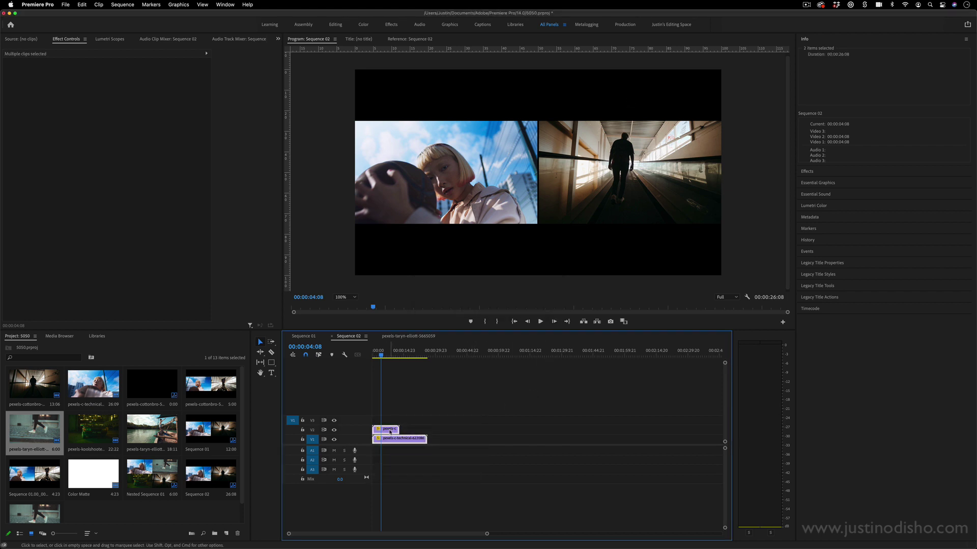
drag(390, 438, 392, 421)
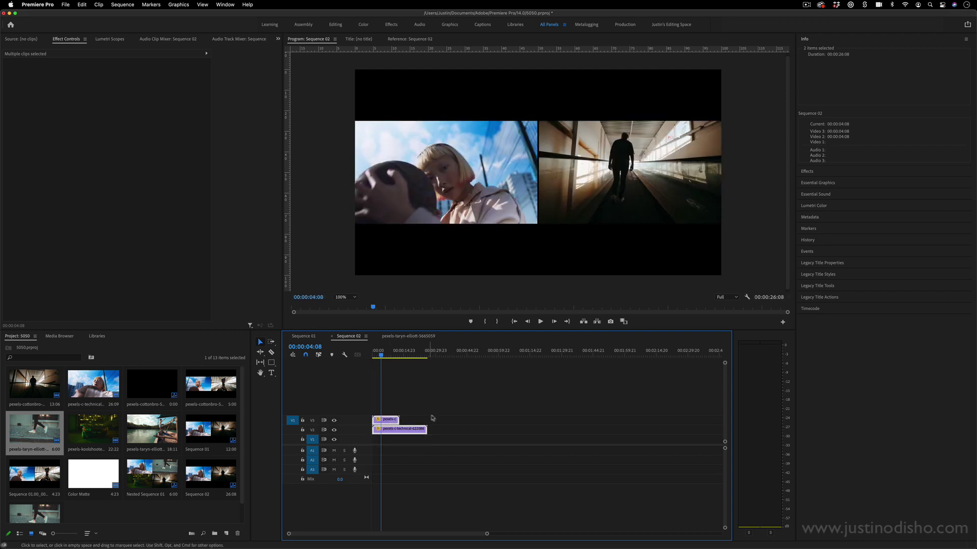
click(428, 438)
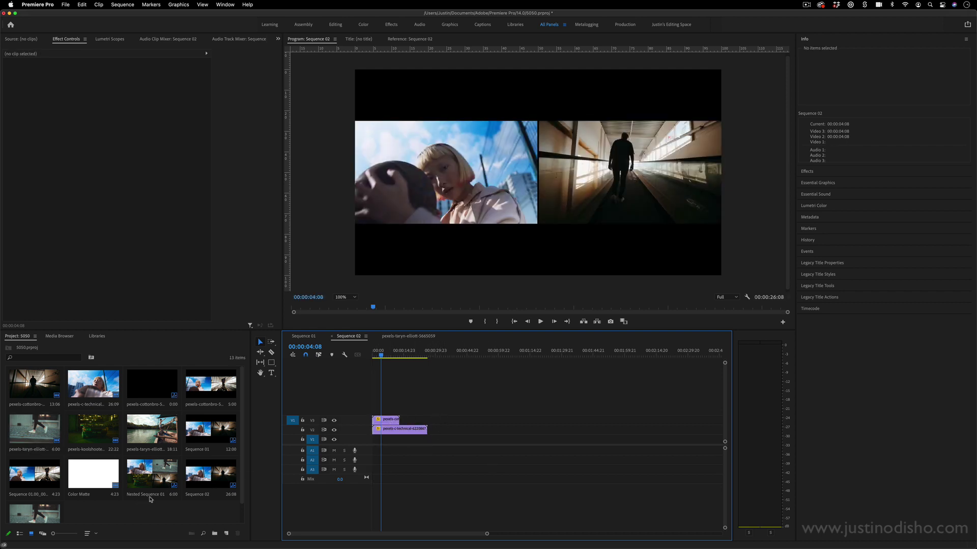
- Create a 1920x1080 white (FFFFFF) colour matte, place it on V1 and lengthen it
click(151, 517)
click(64, 4)
mouse_move(71, 16)
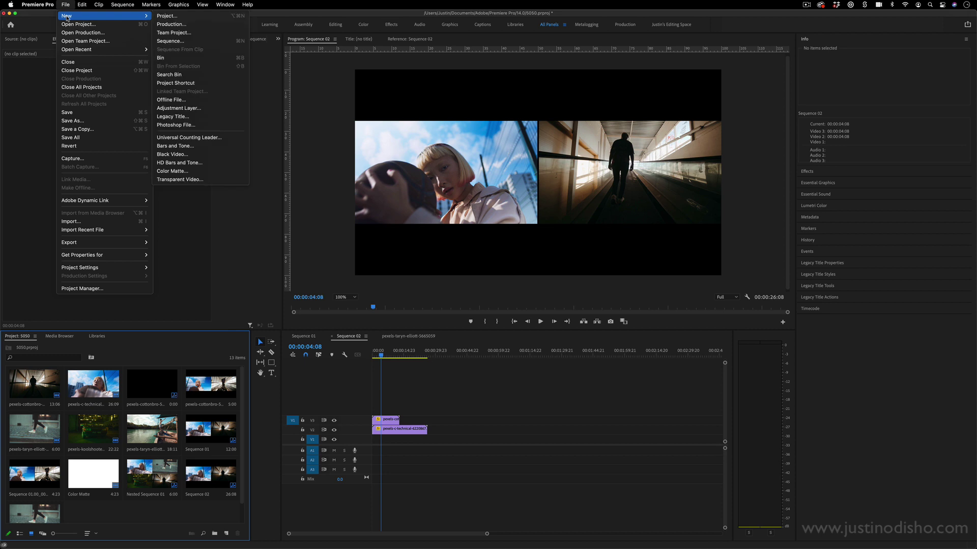
click(199, 172)
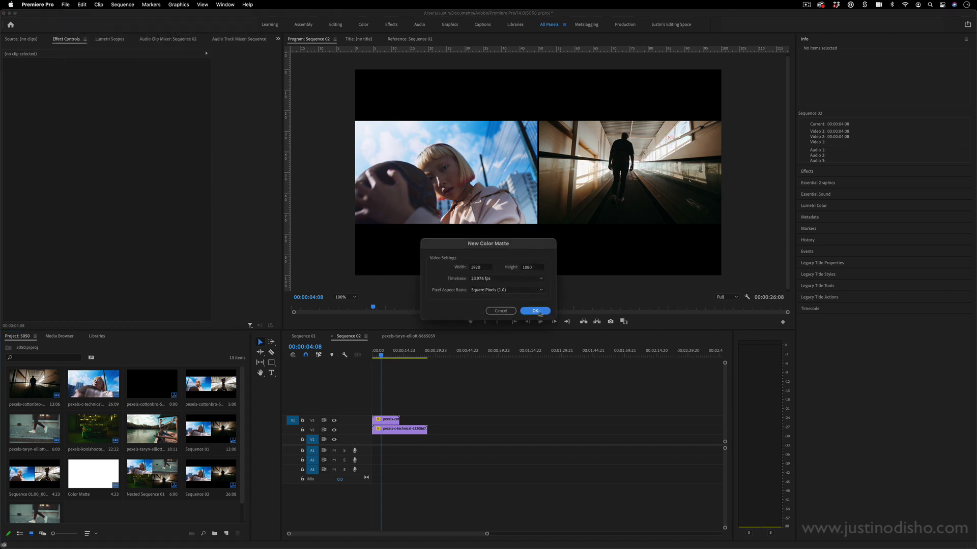
click(535, 311)
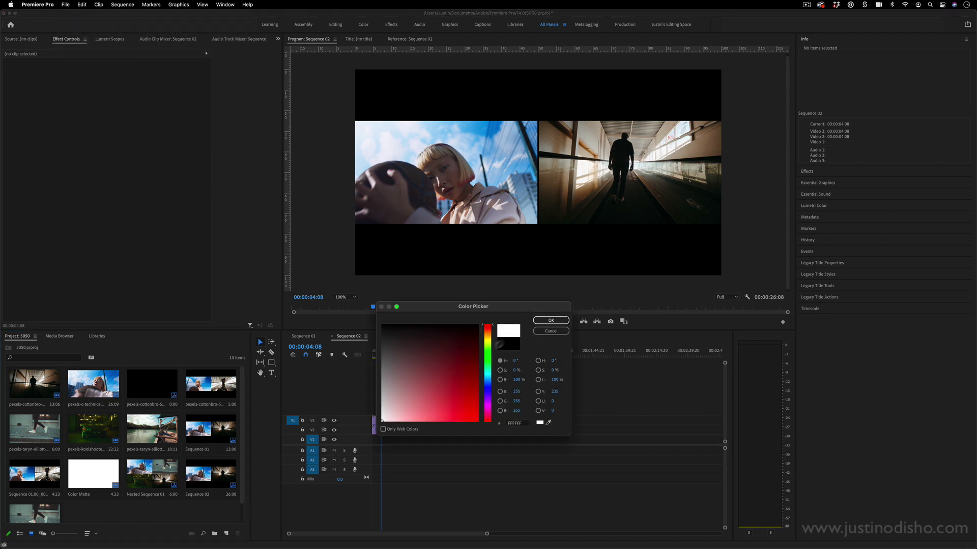
click(551, 320)
click(506, 296)
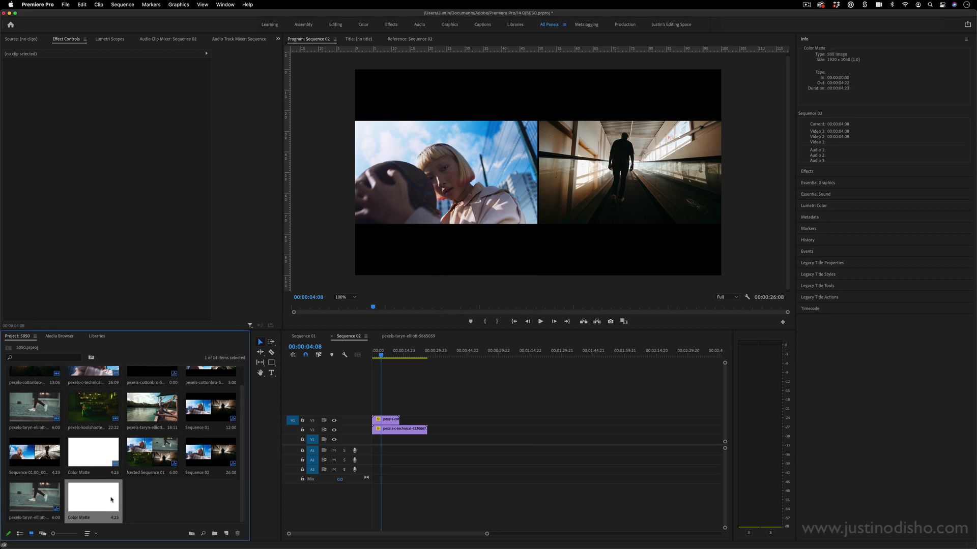
drag(93, 498, 379, 440)
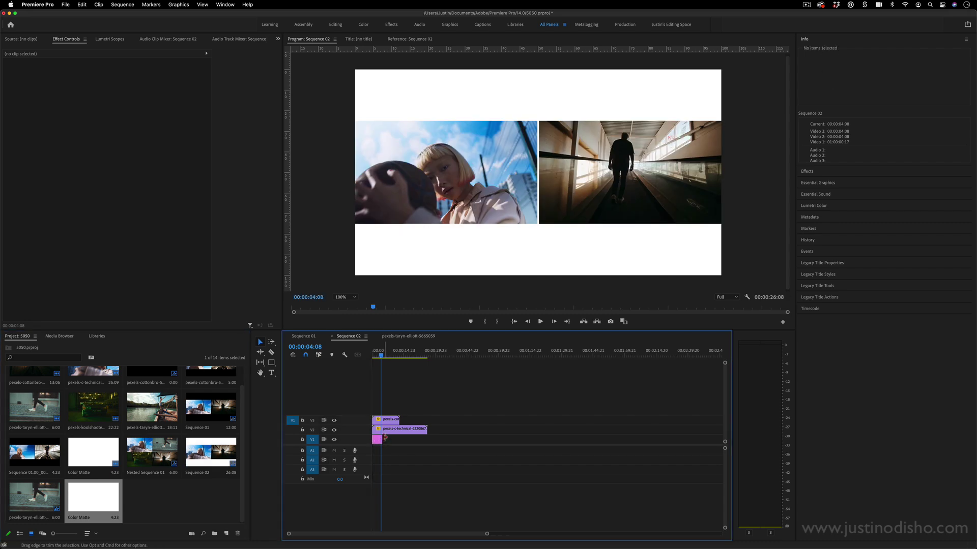
drag(386, 438, 427, 438)
- At 00:00:06:21, add the car clip on new track V4 and the walking clip on V5
click(387, 353)
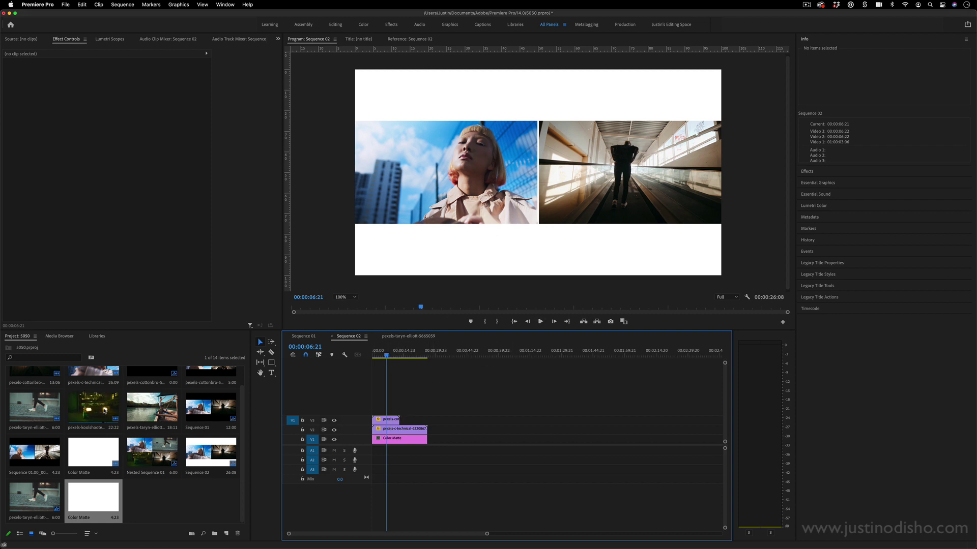
drag(109, 409, 387, 376)
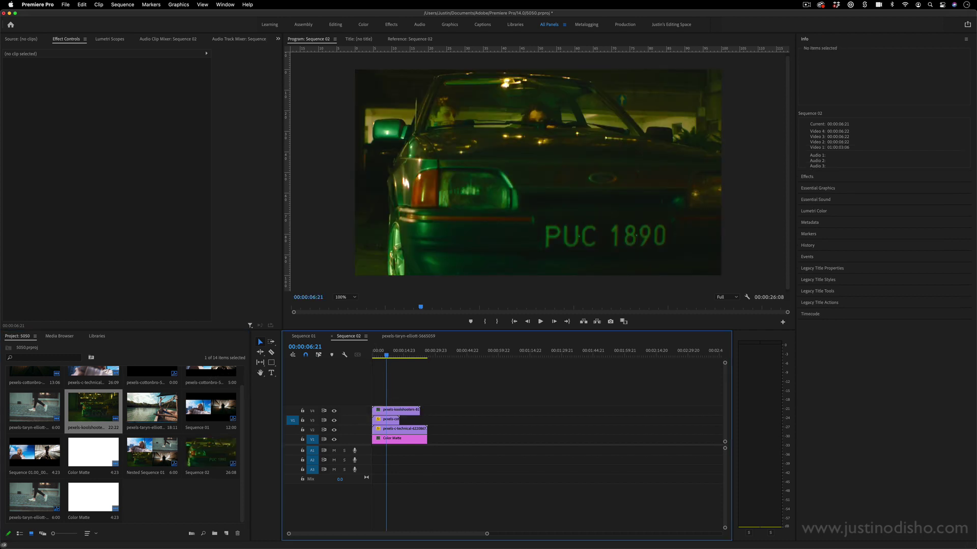
drag(38, 409, 378, 401)
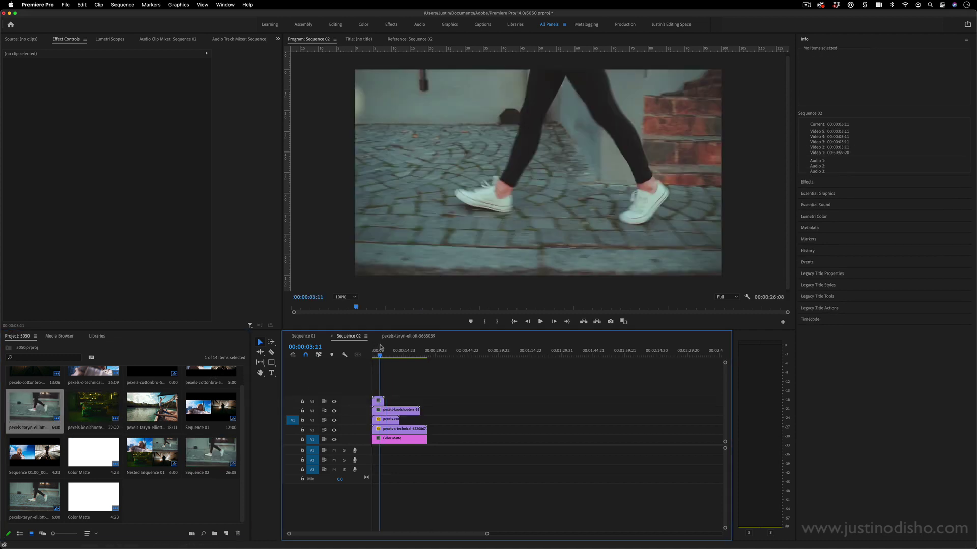
- Scale the walking-feet clip to 50 and the car clip to 25
click(378, 402)
click(112, 86)
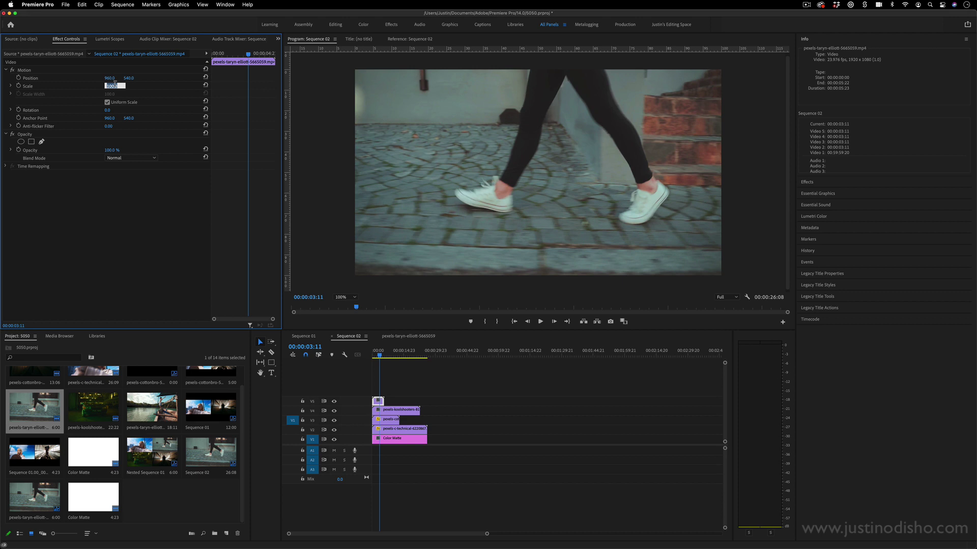
text(2550)
key(Return)
click(400, 409)
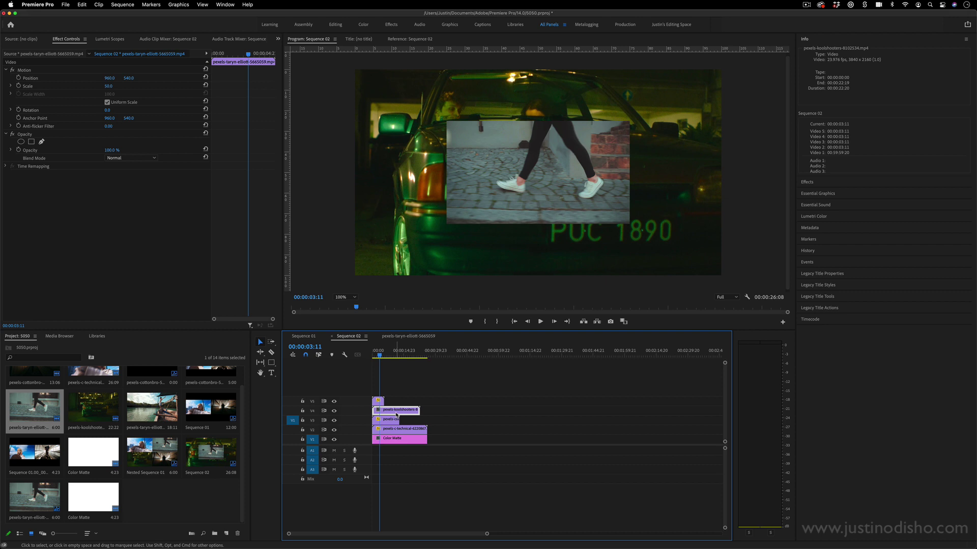
click(114, 85)
text(25)
key(Return)
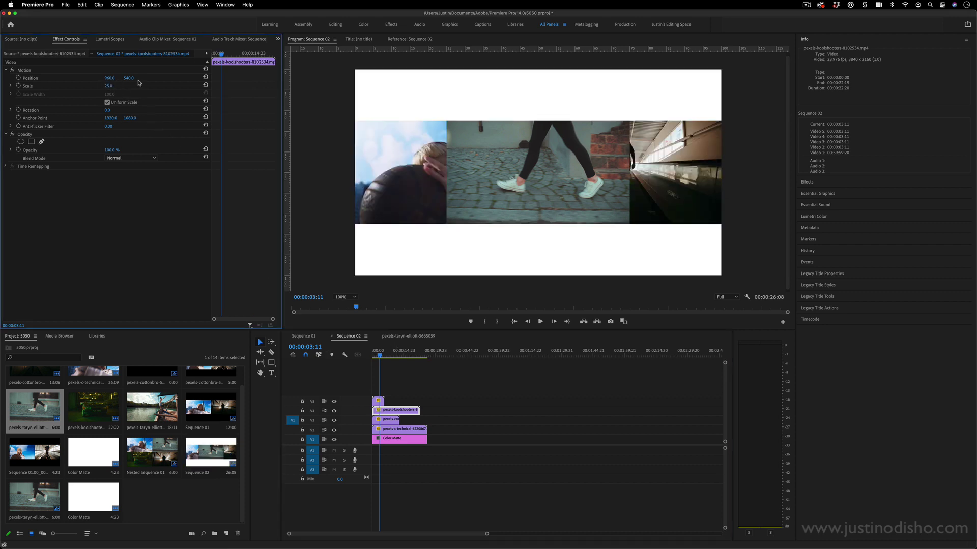
click(259, 345)
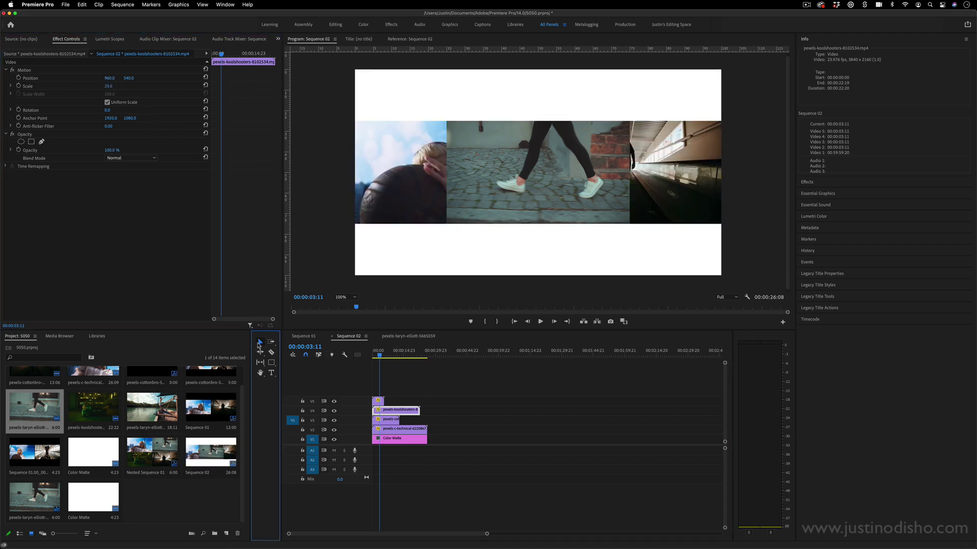
- Snap the car clip into the top-left quadrant and the walking clip into the top-right
click(28, 70)
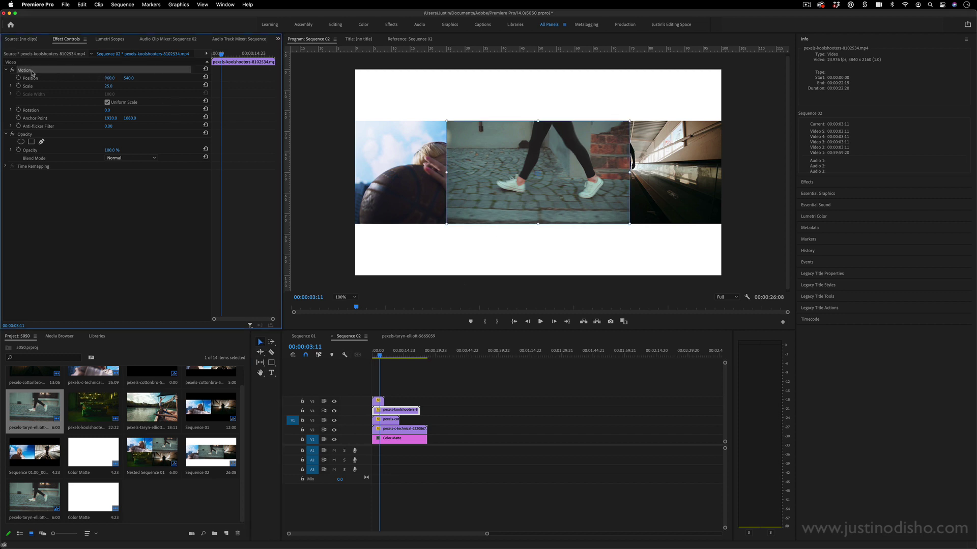
drag(517, 183, 431, 135)
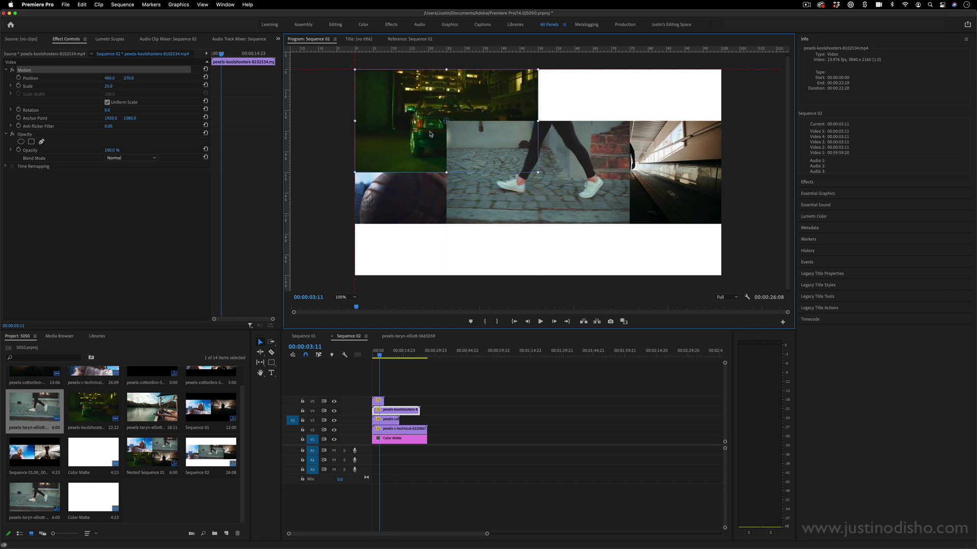
click(555, 184)
drag(555, 184, 646, 131)
- Snap the corridor clip bottom-right and the woman clip bottom-left, then deselect
drag(625, 197, 627, 249)
drag(478, 195, 479, 249)
click(601, 112)
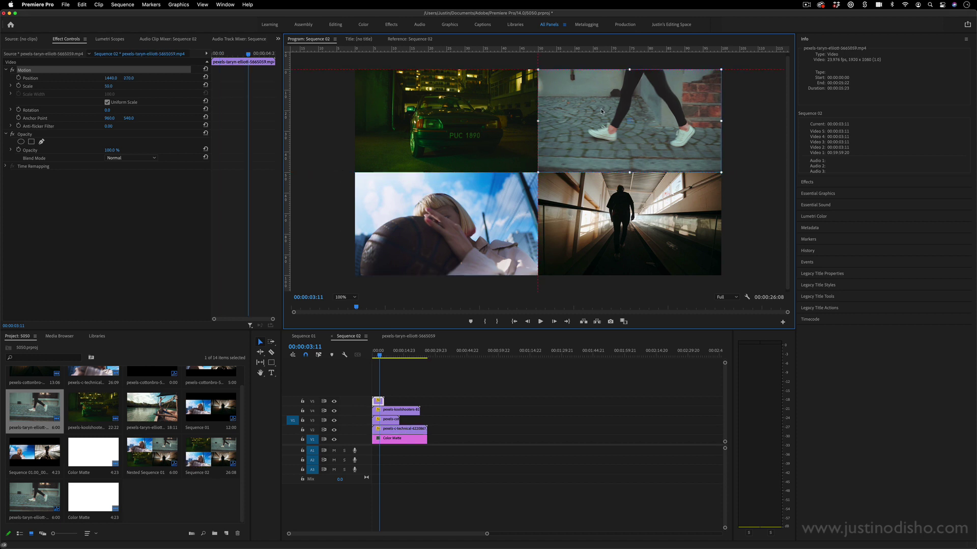
click(546, 377)
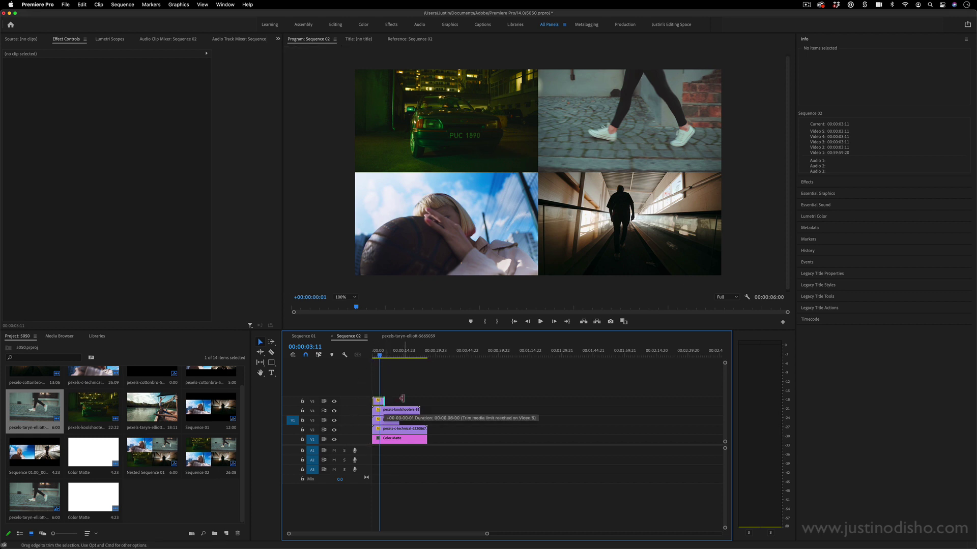
key(Home)
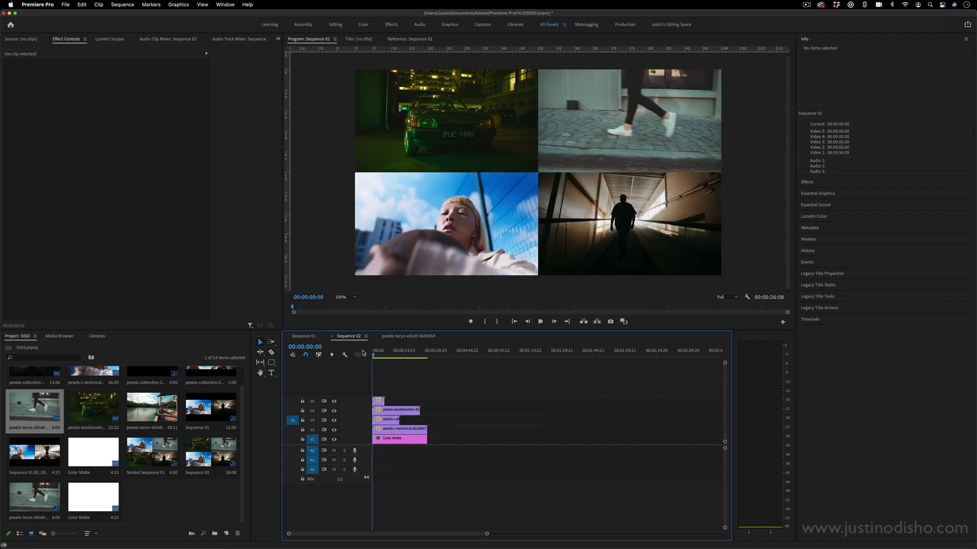
key(space)
click(346, 297)
click(341, 305)
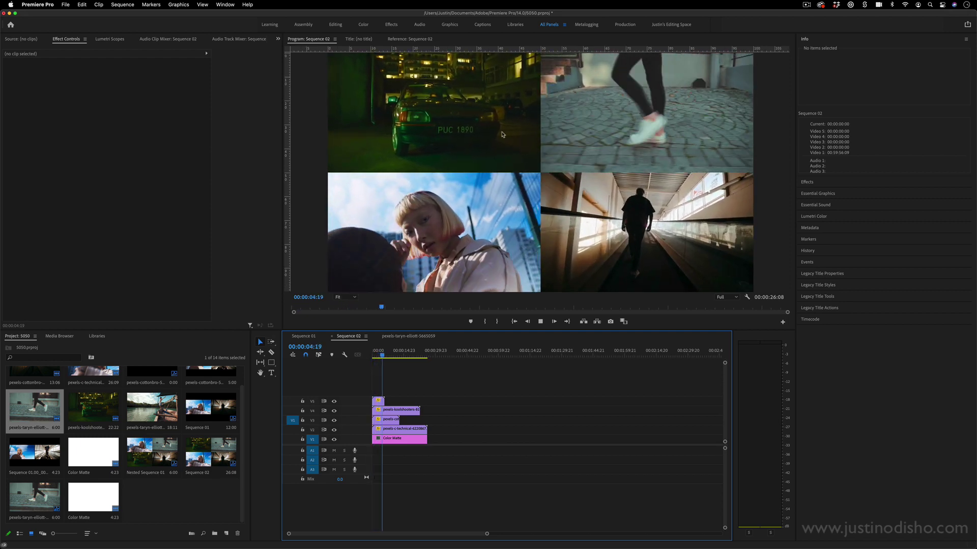
key(space)
key(Right)
key(Right)
key(Right)
key(Right)
key(Right)
key(Right)
key(Right)
key(Right)
key(Right)
key(Right)
key(Right)
key(Right)
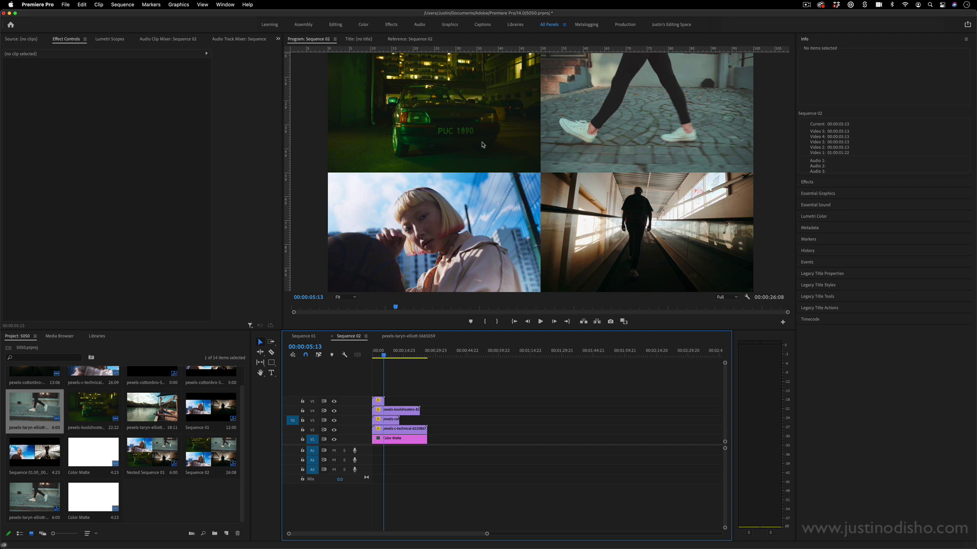